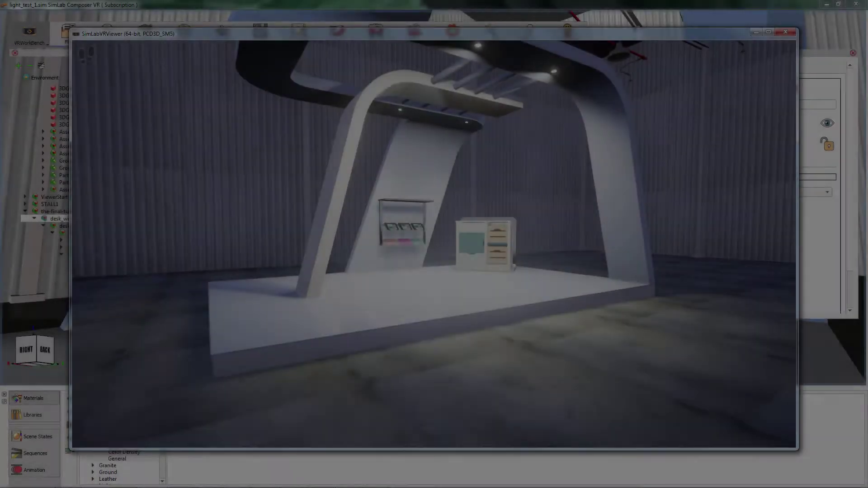
# Step: Walk up to the desk in the VR viewer and test opening and closing its closet door, drawer and wooden box
pyautogui.press('w')
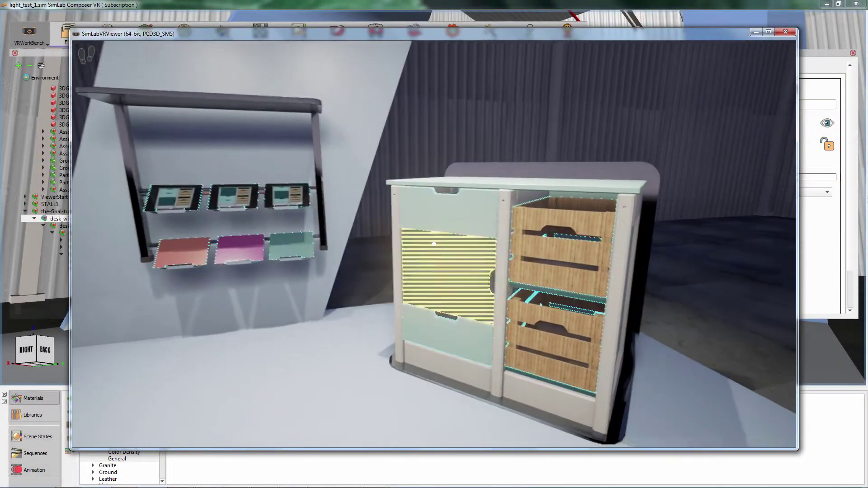
pyautogui.click(434, 244)
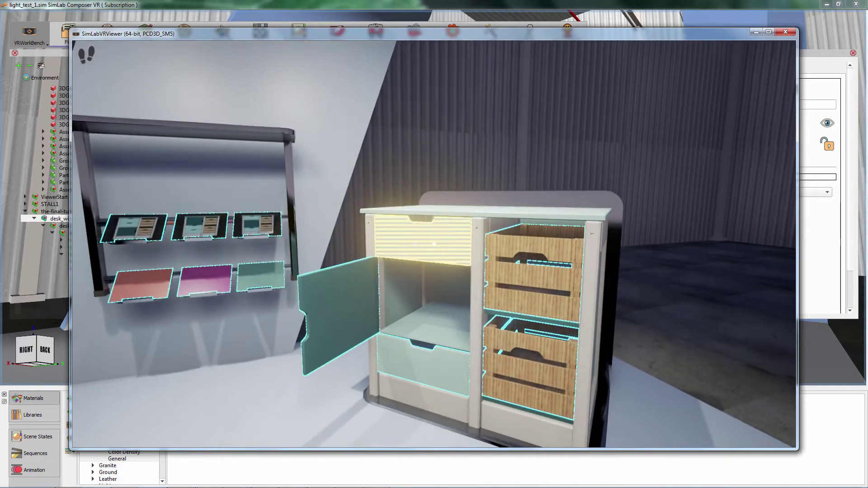
pyautogui.click(434, 244)
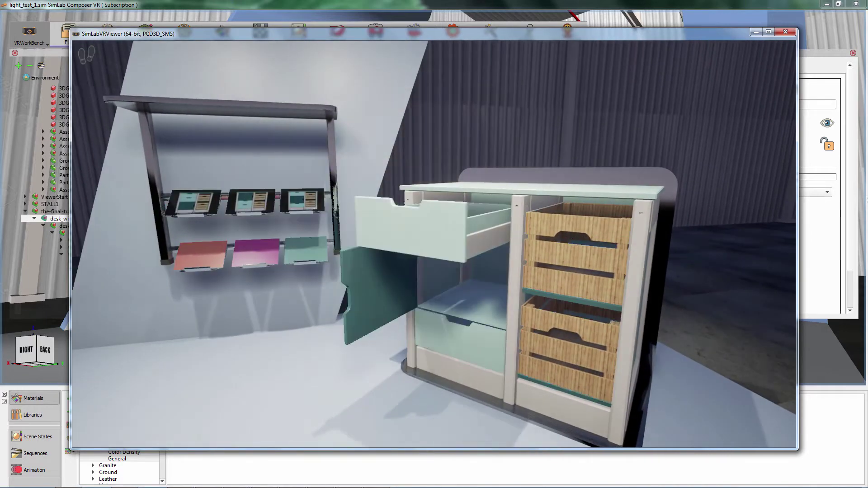
pyautogui.click(434, 245)
pyautogui.press('s')
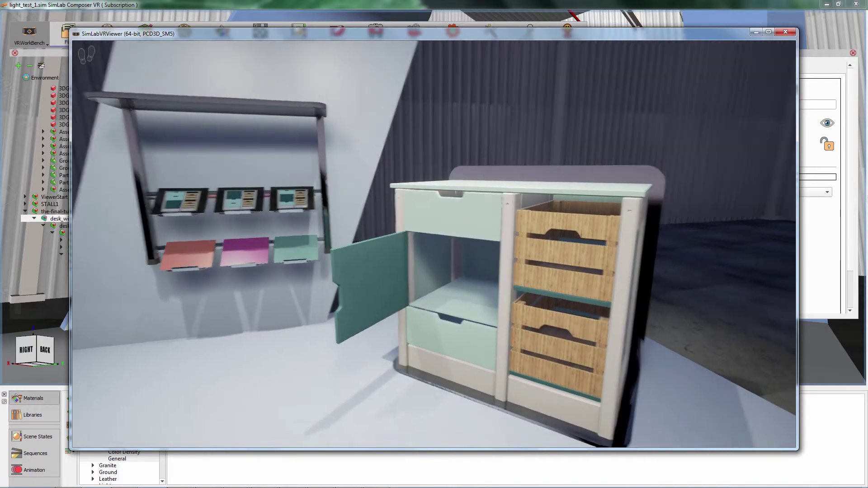
pyautogui.click(434, 244)
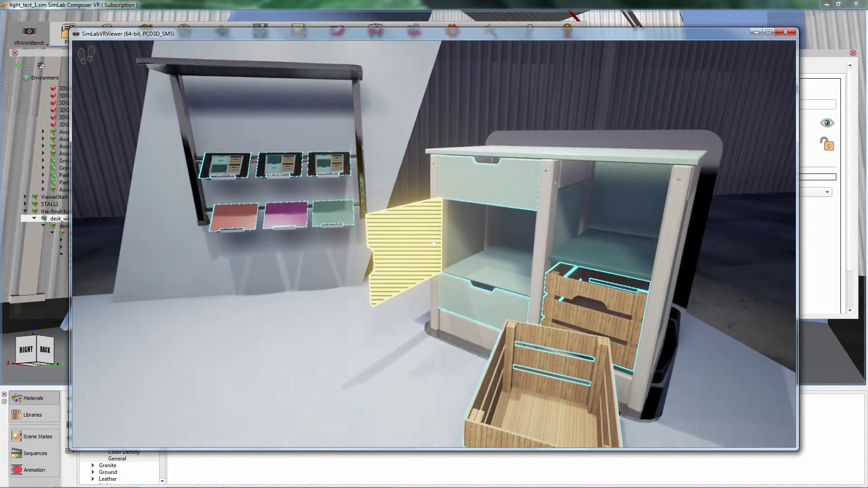
pyautogui.click(434, 244)
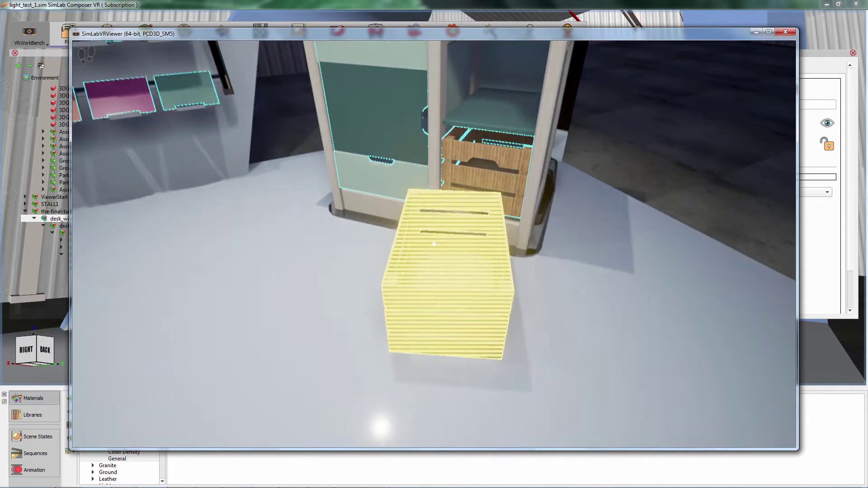
pyautogui.click(434, 244)
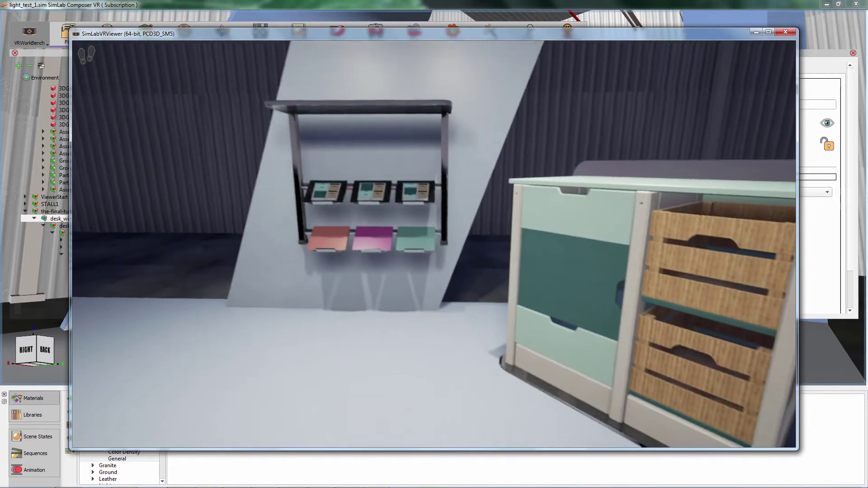
pyautogui.click(433, 244)
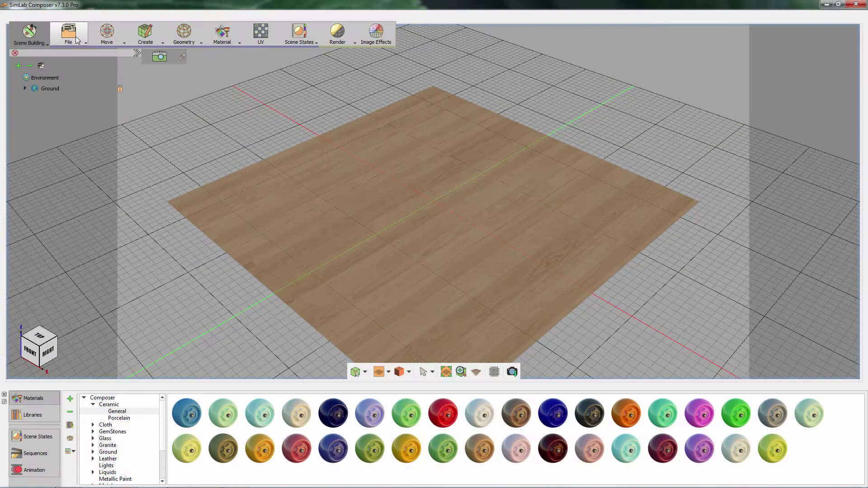
# Step: Import desk.fbx from the modeling-task-1 folder with up vector Z, scaled and centered
pyautogui.click(76, 41)
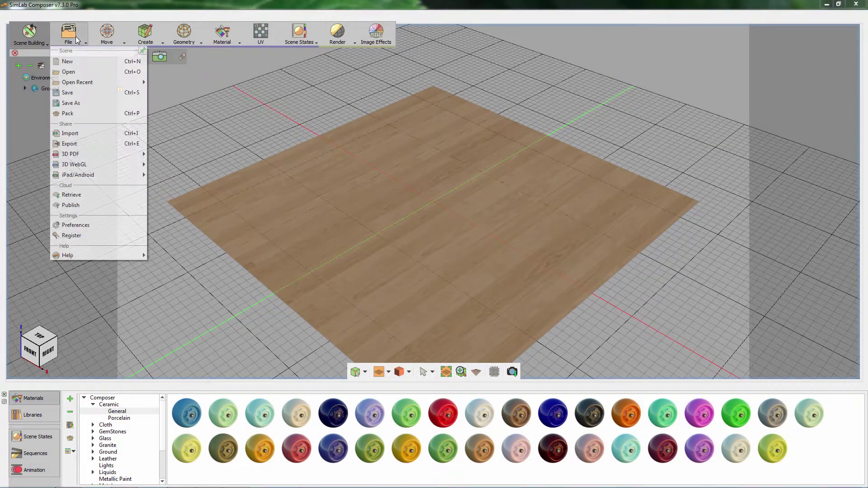
pyautogui.click(93, 133)
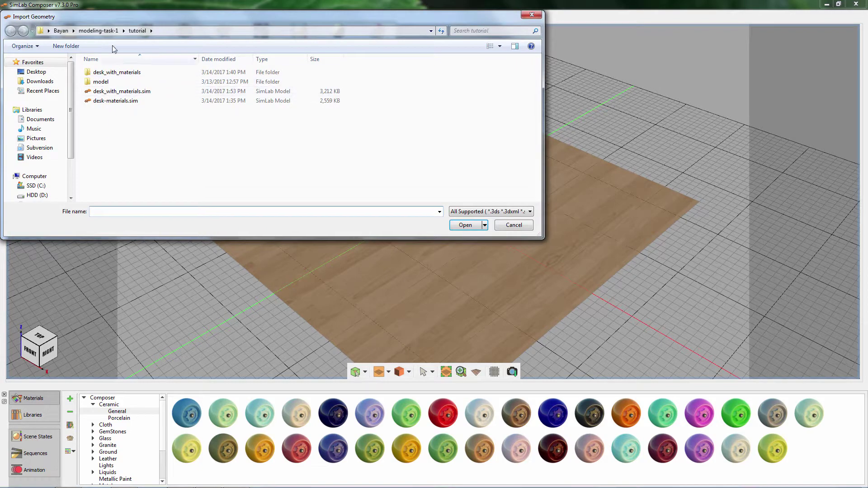
pyautogui.click(108, 30)
pyautogui.click(116, 82)
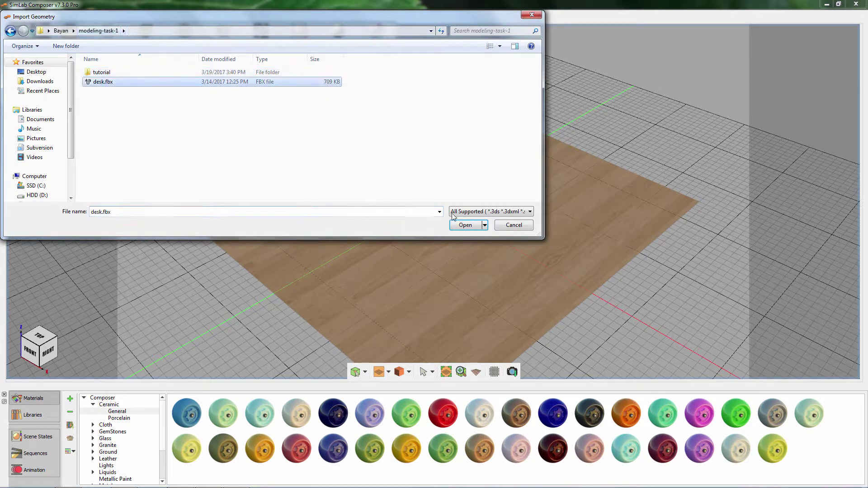
pyautogui.click(465, 224)
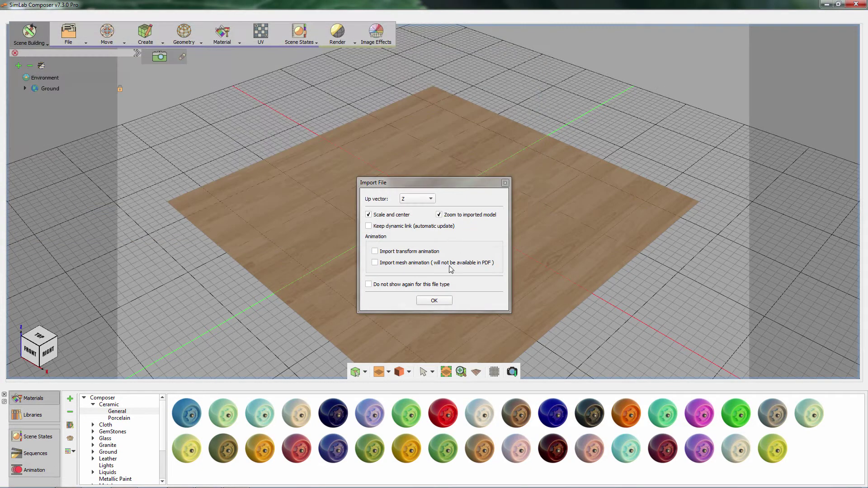
pyautogui.click(442, 301)
# Step: Select the desk's closet door and set its material type to Plastic
pyautogui.click(382, 184)
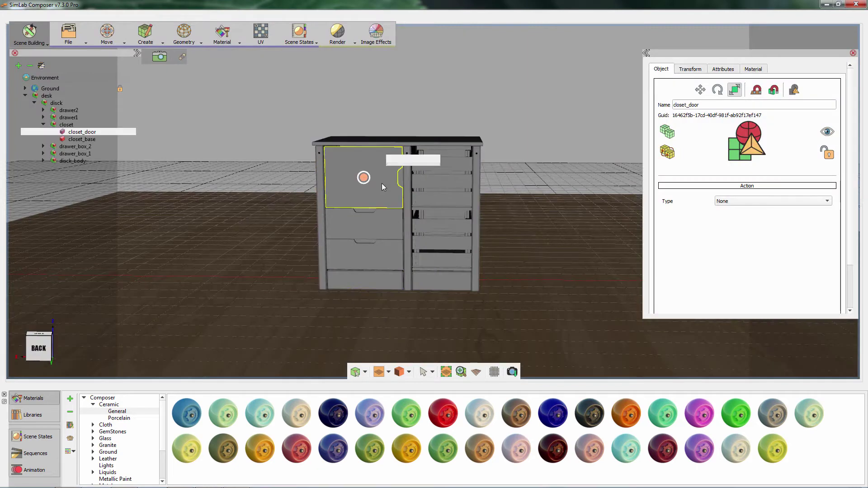
pyautogui.click(753, 69)
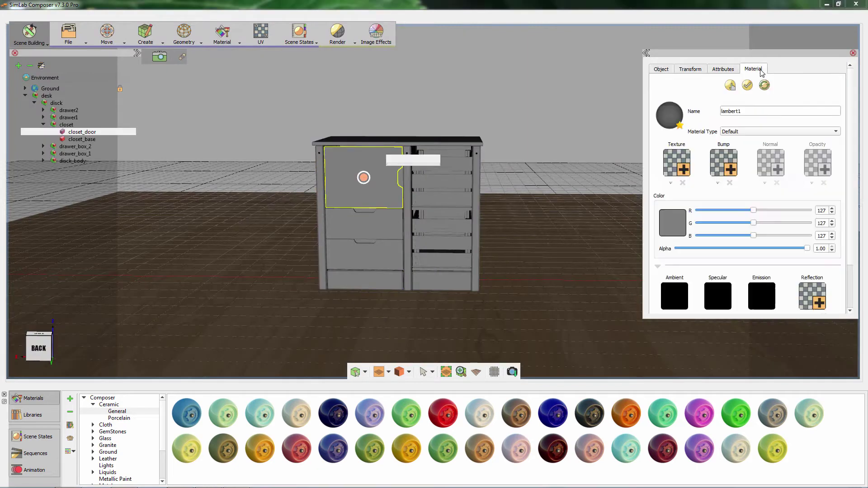
pyautogui.click(741, 131)
pyautogui.click(738, 210)
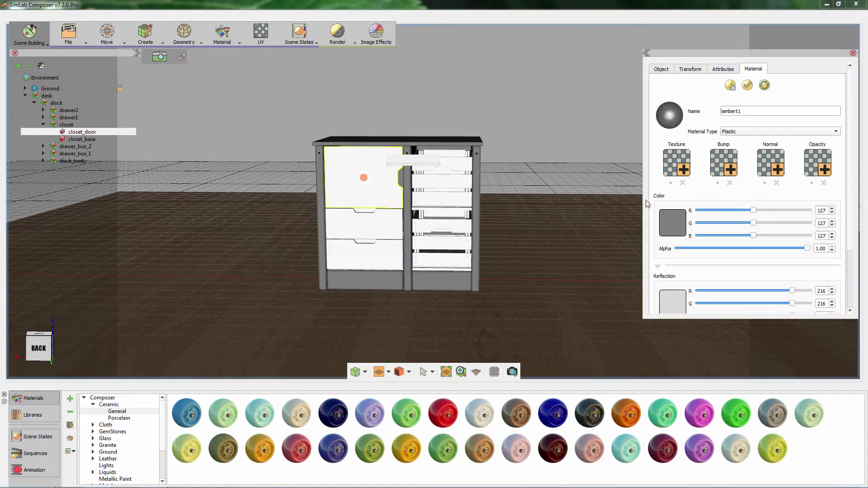
# Step: Apply the Clear Rough Blue Sky material from the general plastics to the closet door and the drawers
pyautogui.moveTo(555, 213); pyautogui.dragTo(463, 228, button='middle')
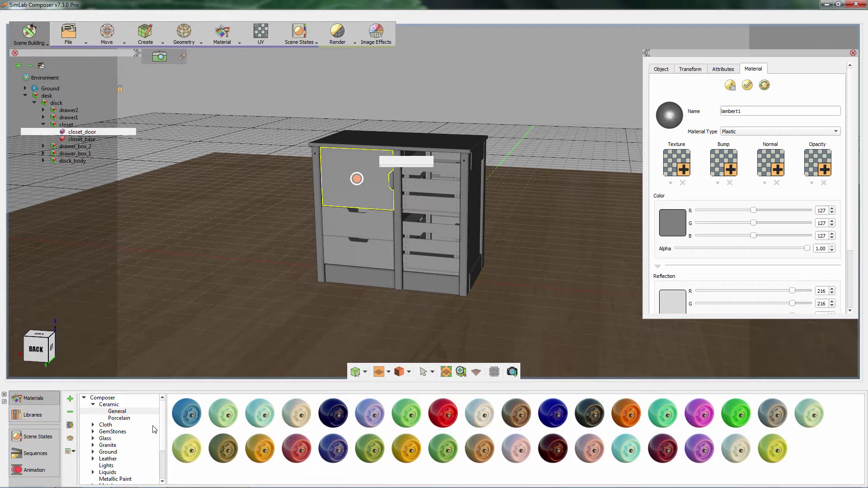
pyautogui.scroll(-3, 166, 423)
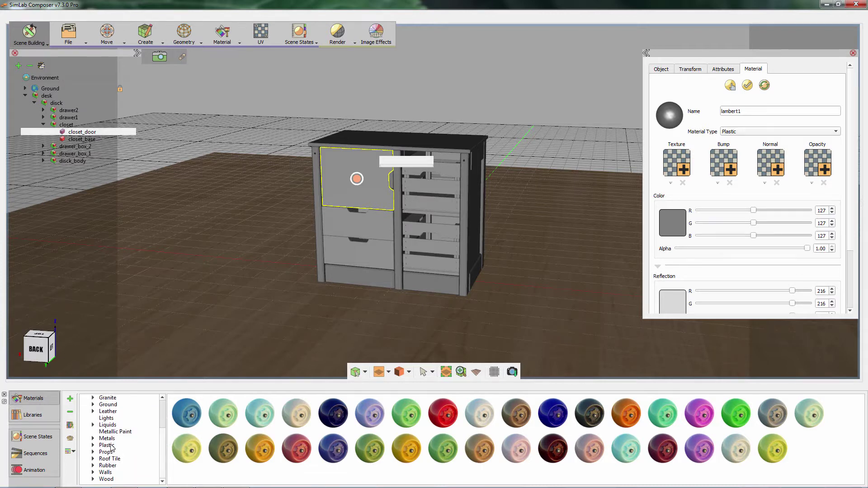
pyautogui.click(111, 446)
pyautogui.moveTo(292, 423); pyautogui.dragTo(354, 256)
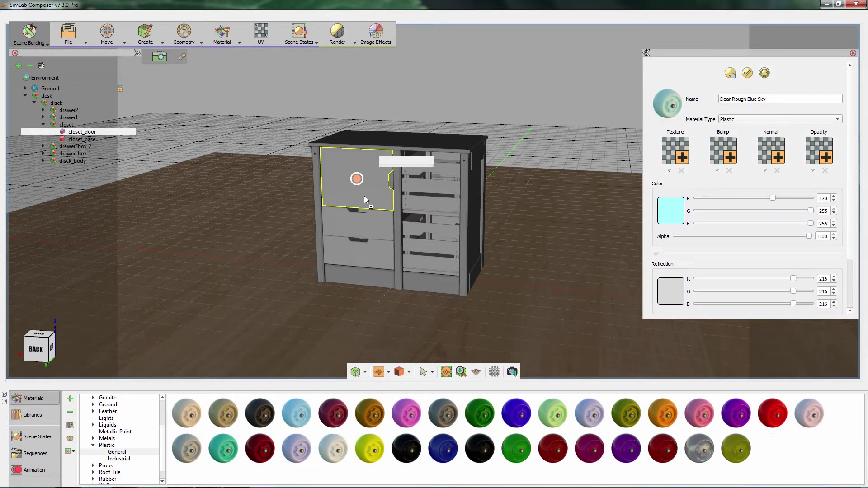
pyautogui.moveTo(364, 197); pyautogui.dragTo(364, 197)
pyautogui.moveTo(298, 416); pyautogui.dragTo(370, 277)
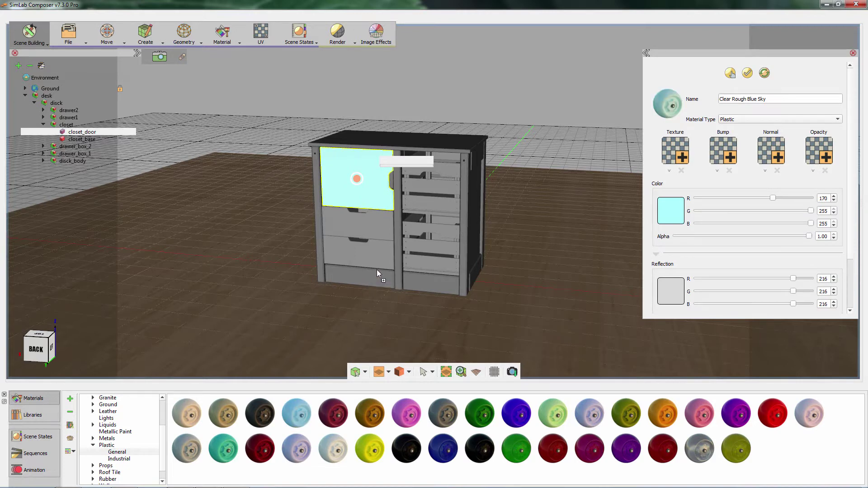
pyautogui.moveTo(405, 222); pyautogui.dragTo(391, 229)
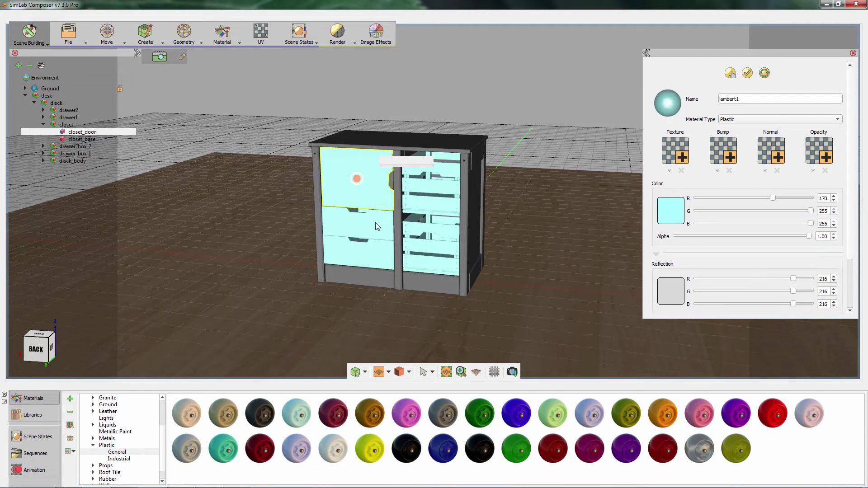
# Step: Darken the closet door's material color to RGB 71, 107, 107
pyautogui.click(677, 233)
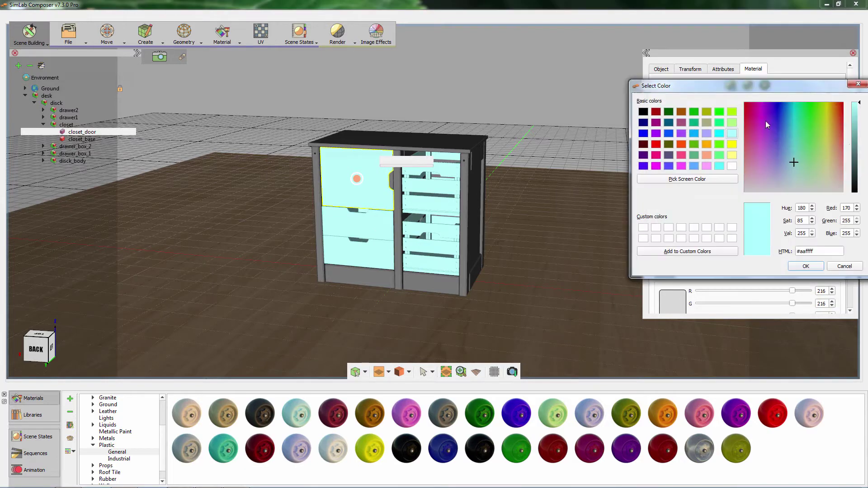
pyautogui.moveTo(860, 105); pyautogui.dragTo(861, 156)
pyautogui.click(805, 267)
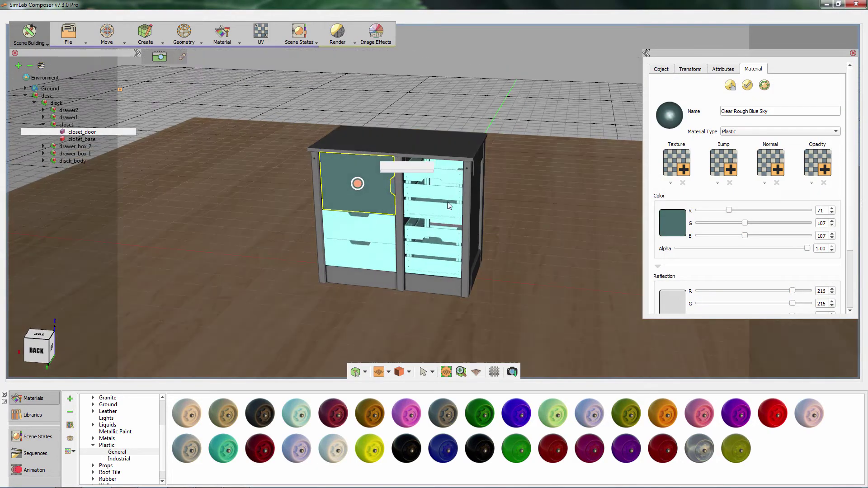
# Step: Select the whole upper drawer box and apply the wood floor 6 material from the wood planks library
pyautogui.click(446, 196)
pyautogui.press('Up')
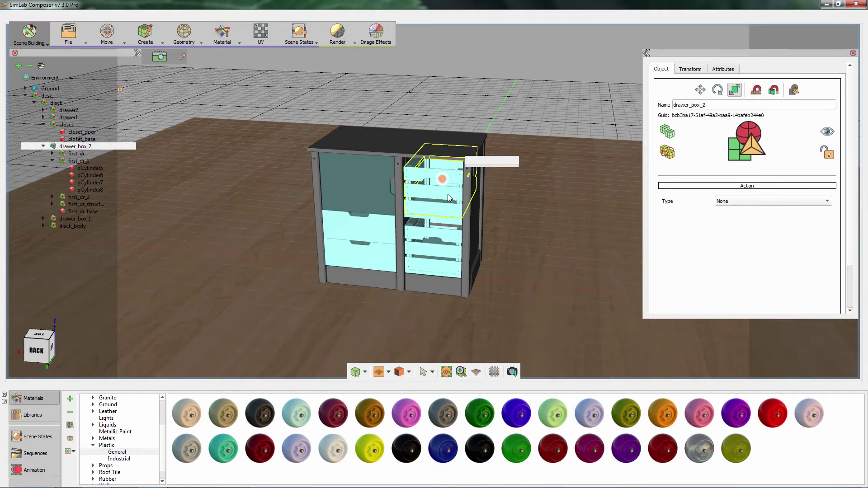
pyautogui.moveTo(480, 198); pyautogui.dragTo(492, 201, button='middle')
pyautogui.moveTo(161, 439); pyautogui.dragTo(161, 460)
pyautogui.click(109, 478)
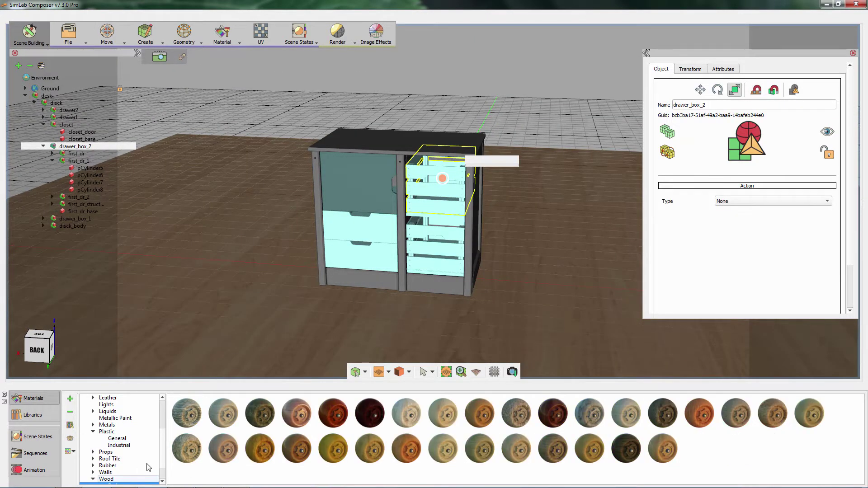
pyautogui.scroll(-1, 165, 454)
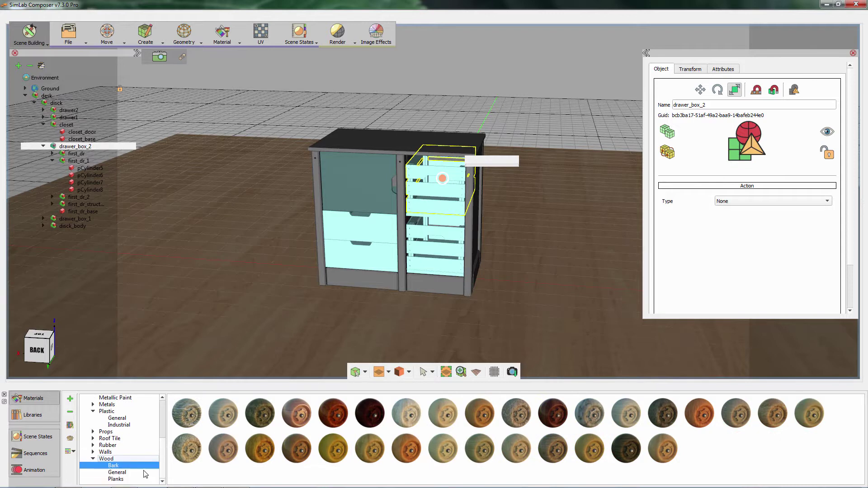
pyautogui.click(121, 478)
pyautogui.click(700, 401)
pyautogui.moveTo(463, 212); pyautogui.dragTo(451, 209)
# Step: Run Box UV mapping on the upper drawer box with U and V scale 1.00
pyautogui.scroll(3, 474, 211)
pyautogui.moveTo(506, 241); pyautogui.dragTo(411, 292, button='middle')
pyautogui.moveTo(412, 296); pyautogui.dragTo(366, 208)
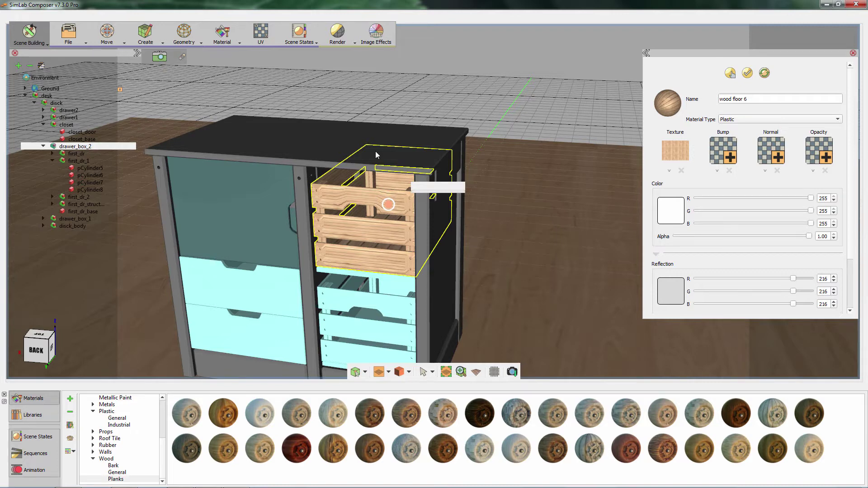
pyautogui.click(266, 36)
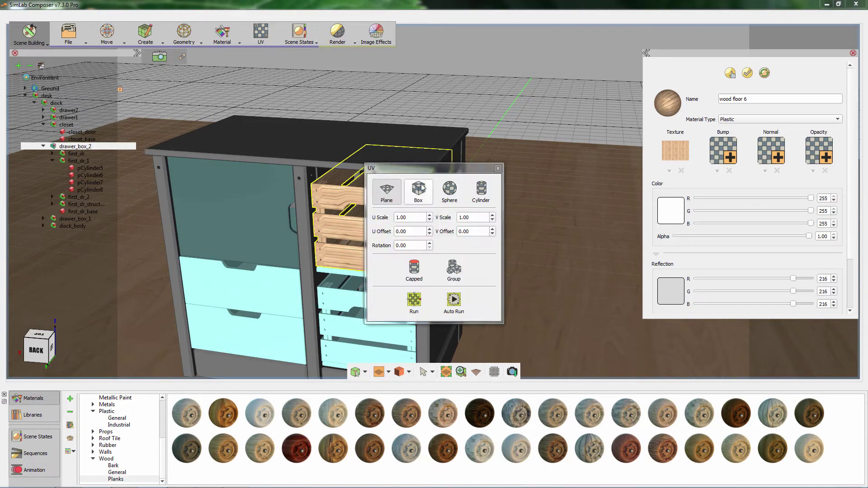
pyautogui.moveTo(422, 168); pyautogui.dragTo(594, 124)
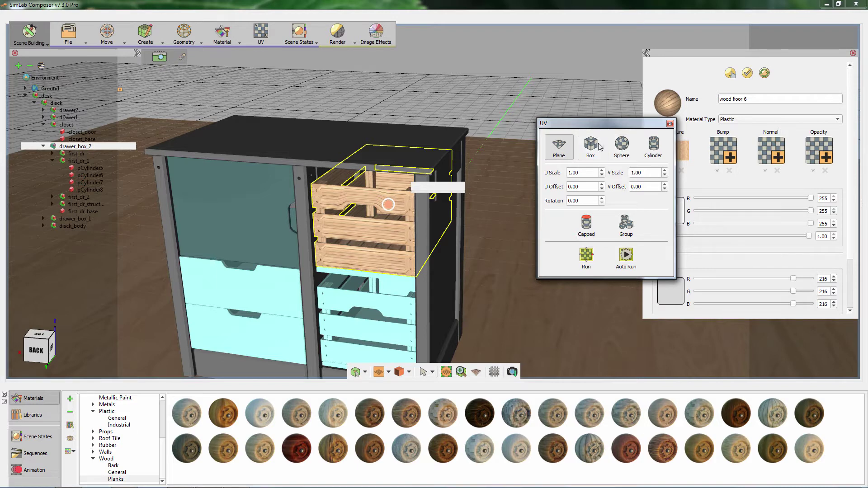
pyautogui.click(582, 145)
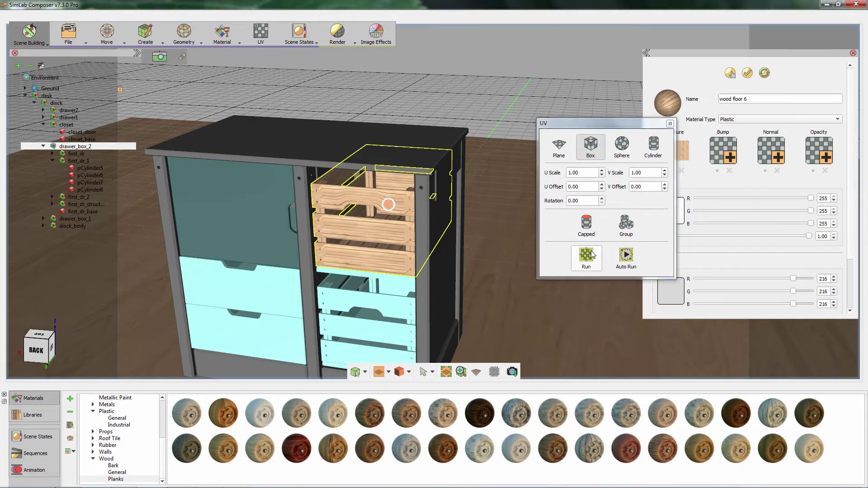
pyautogui.click(592, 254)
pyautogui.click(425, 349)
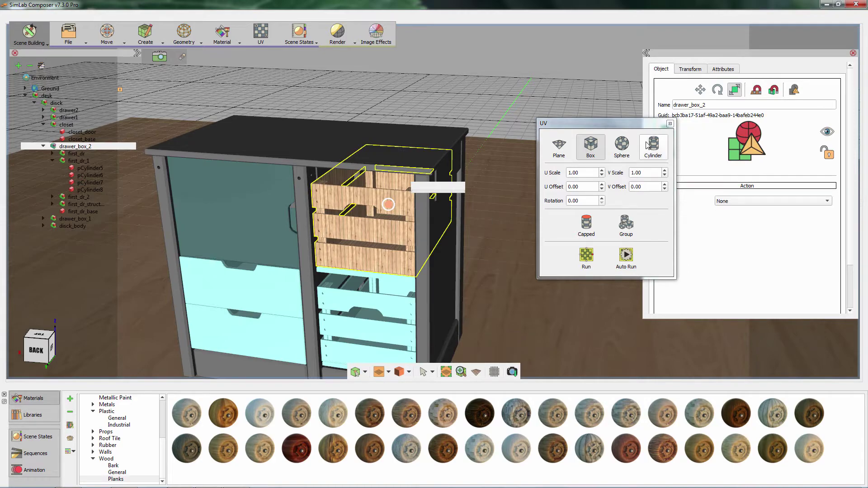
pyautogui.click(670, 123)
pyautogui.moveTo(470, 258); pyautogui.dragTo(523, 243, button='middle')
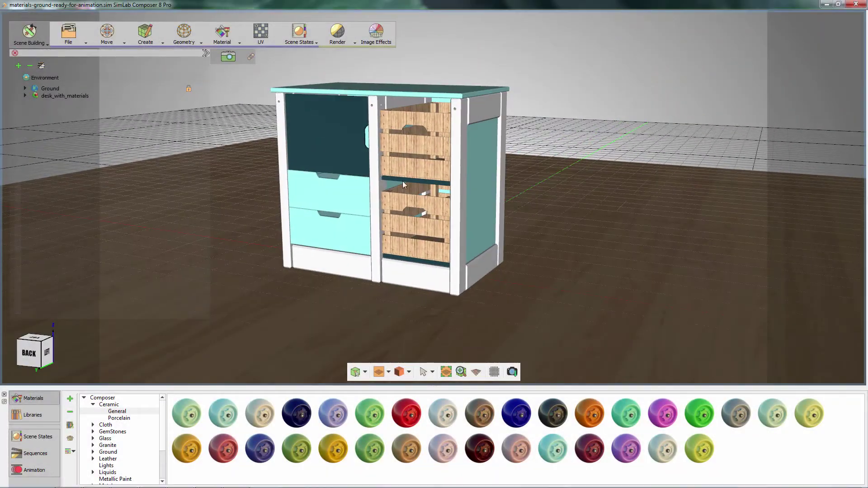
# Step: Run a render of the finished desk with its materials and return to the normal modeling view
pyautogui.moveTo(403, 180); pyautogui.dragTo(478, 191, button='middle')
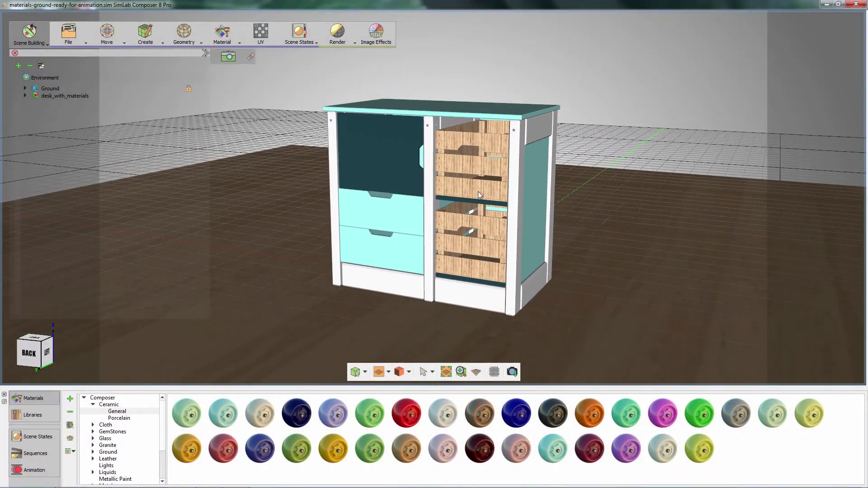
pyautogui.click(348, 45)
pyautogui.click(343, 61)
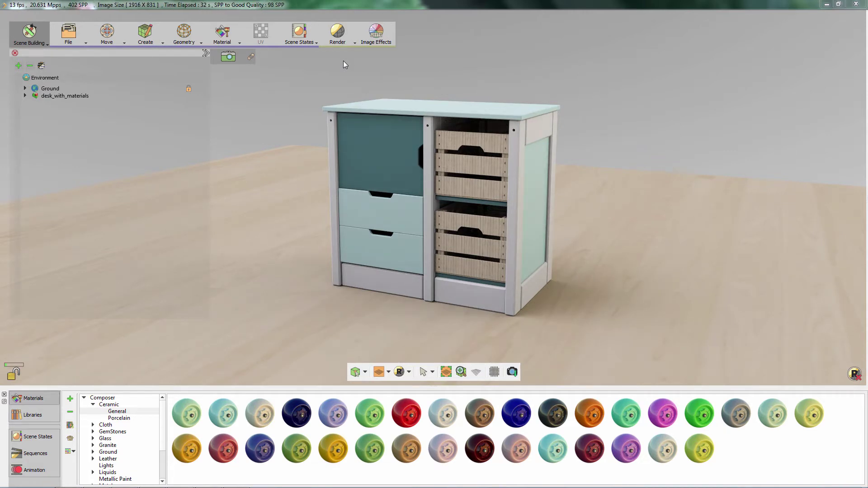
pyautogui.click(337, 32)
pyautogui.click(344, 61)
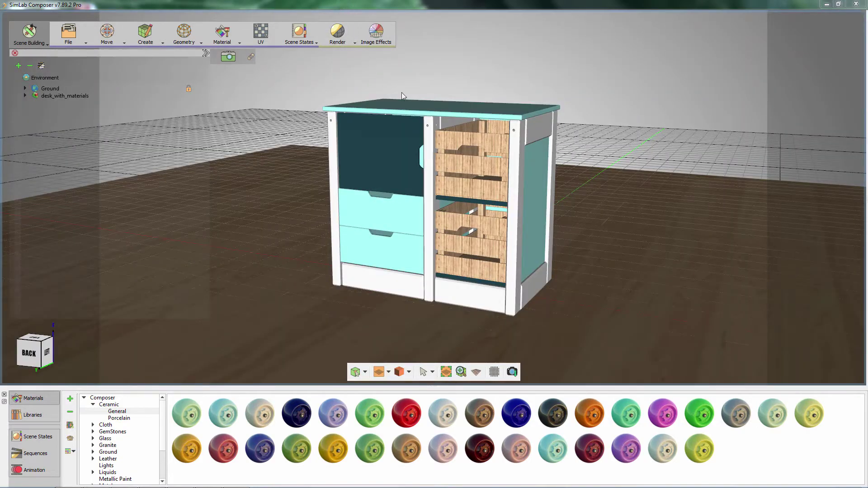
pyautogui.moveTo(507, 255); pyautogui.dragTo(516, 213, button='middle')
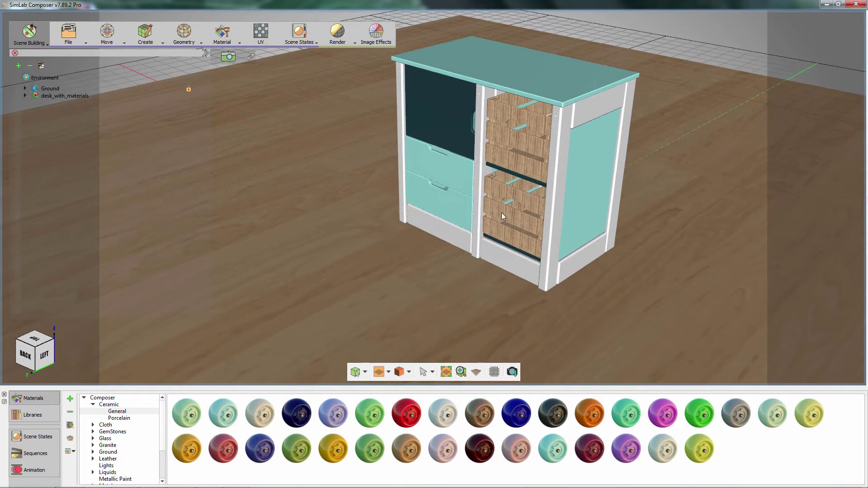
# Step: In the Animation workspace, keyframe the whole upper drawer box at frame 30, pulled about 0.82 units out of the desk
pyautogui.click(37, 34)
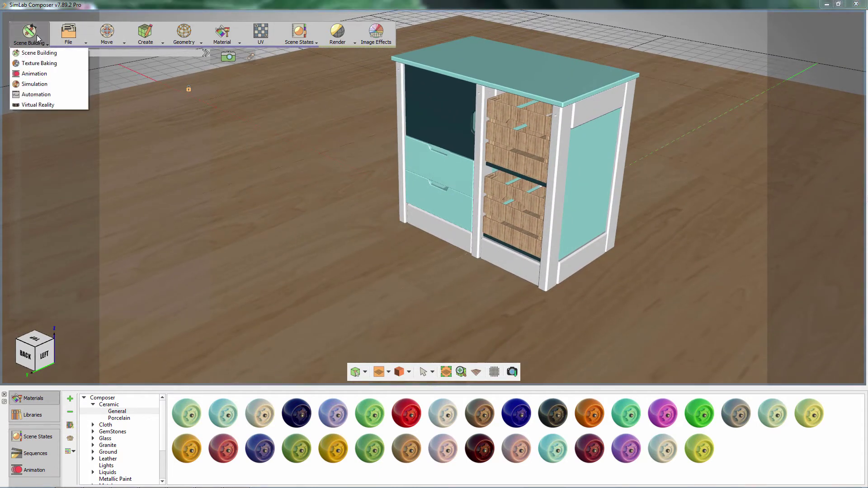
pyautogui.click(32, 76)
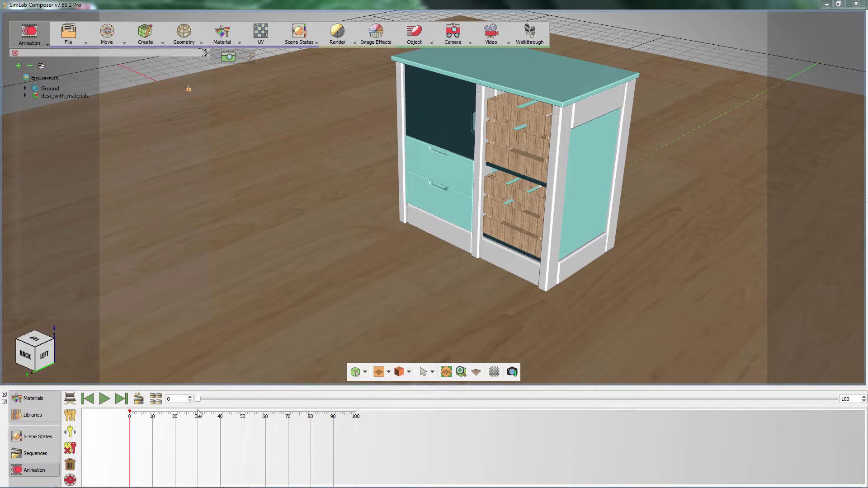
pyautogui.click(511, 137)
pyautogui.click(510, 141)
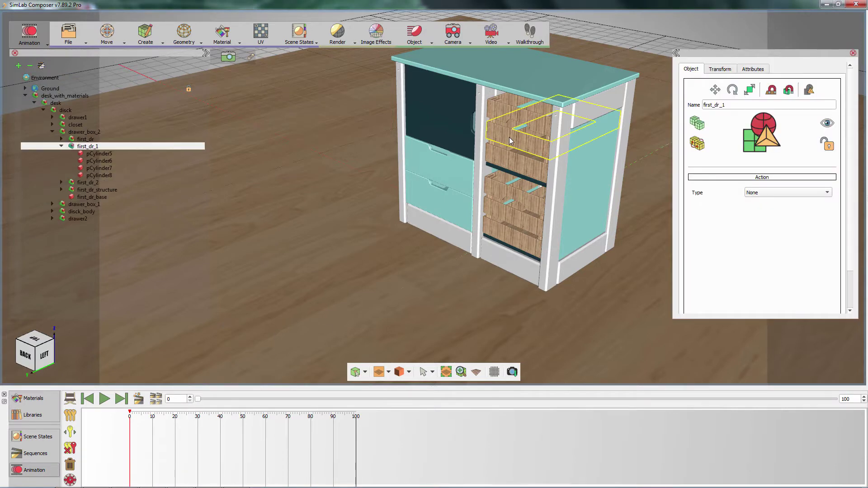
pyautogui.click(511, 141)
pyautogui.press('t')
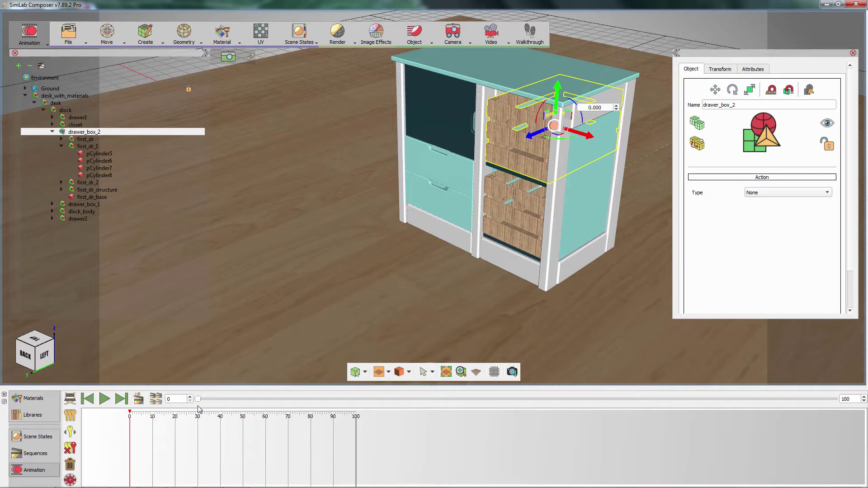
pyautogui.moveTo(197, 399)
pyautogui.mouseDown()
pyautogui.moveTo(397, 390)
pyautogui.moveTo(389, 397)
pyautogui.mouseUp()
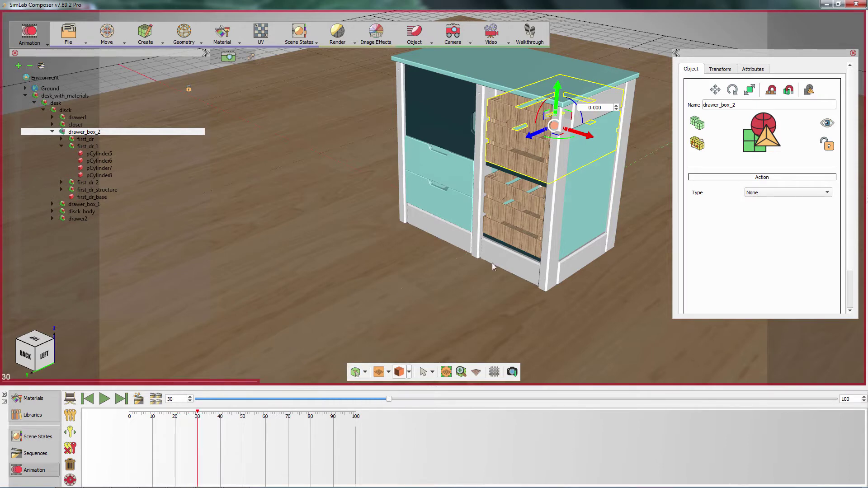
pyautogui.moveTo(532, 140); pyautogui.dragTo(470, 173)
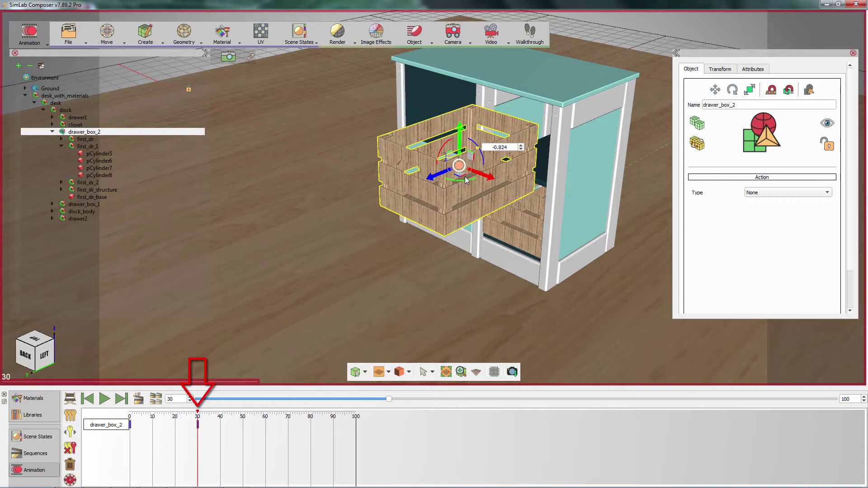
# Step: At frame 60, keyframe the drawer box lowered about 0.66 units to the floor and turned about 19 degrees
pyautogui.moveTo(388, 398); pyautogui.dragTo(580, 398)
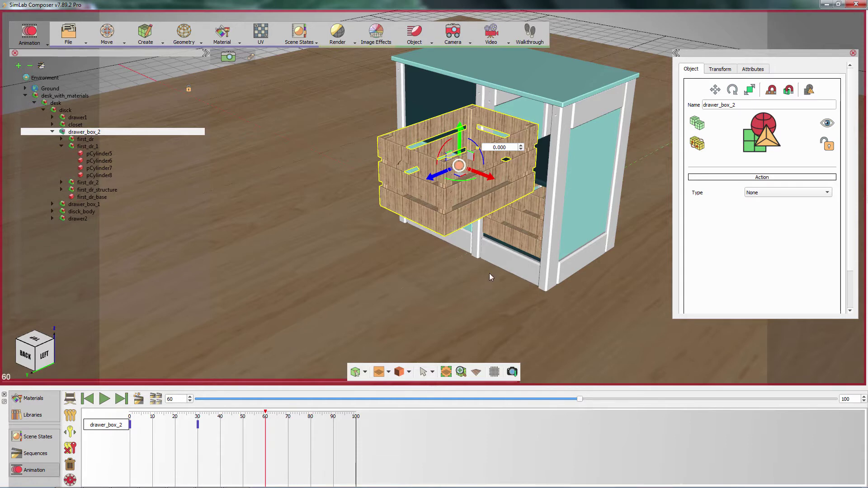
pyautogui.moveTo(460, 129); pyautogui.dragTo(450, 244)
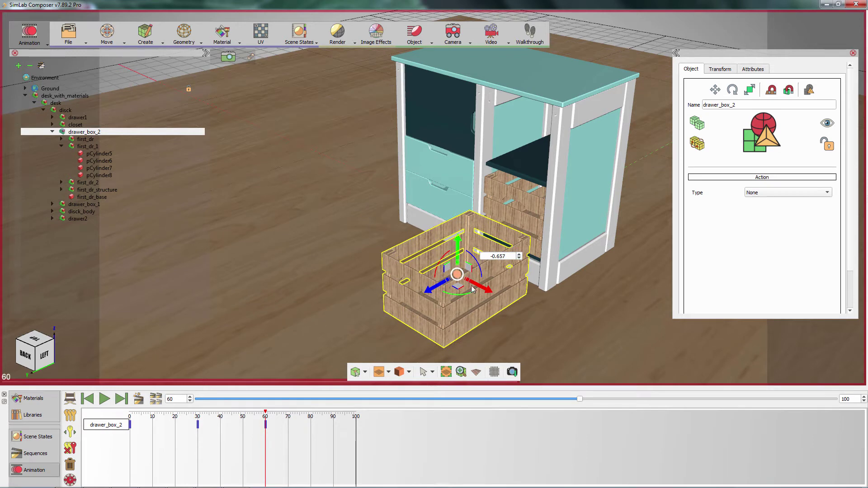
pyautogui.moveTo(470, 296); pyautogui.dragTo(453, 305)
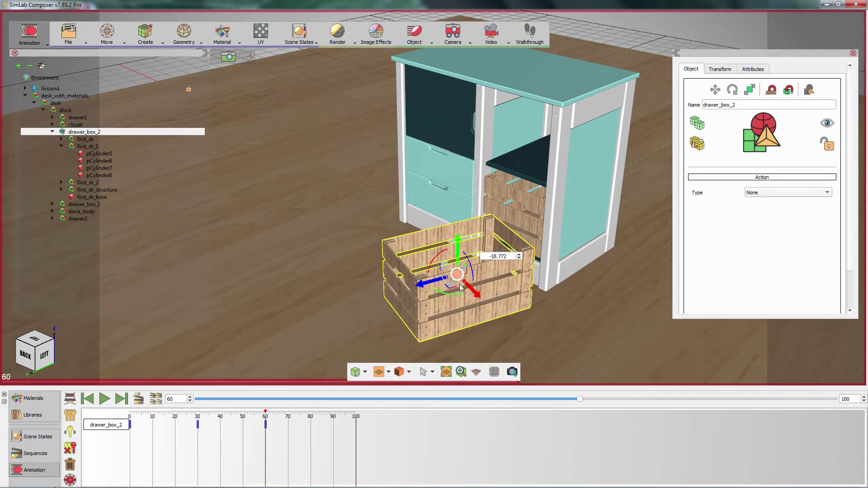
# Step: Play back the drawer box animation to check its motion
pyautogui.moveTo(580, 400); pyautogui.dragTo(182, 437)
pyautogui.click(104, 398)
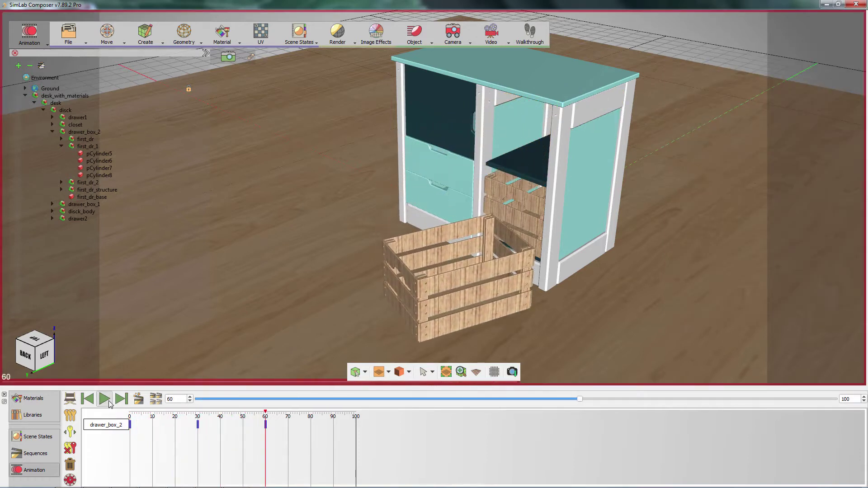
pyautogui.press('Escape')
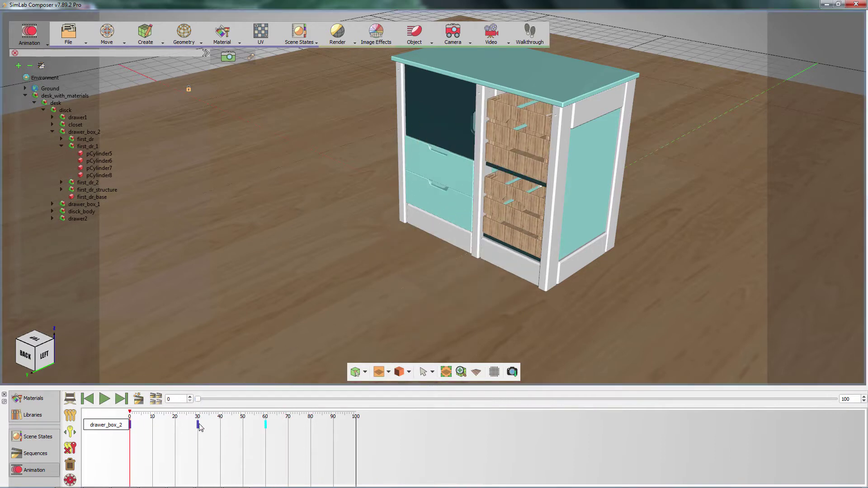
# Step: Speed up the drawer box animation by moving its keyframes to frames 20 and 40, and play it back
pyautogui.moveTo(198, 427); pyautogui.dragTo(176, 429)
pyautogui.moveTo(243, 427); pyautogui.dragTo(221, 428)
pyautogui.click(103, 398)
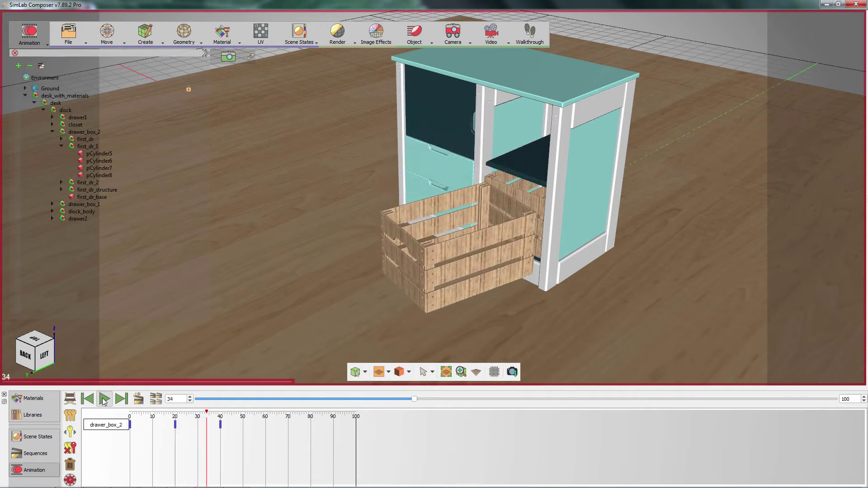
pyautogui.click(103, 399)
# Step: Create an animation sequence named box-down from all drawer box keyframes, with a reverse version and the keyframes deleted from the timeline
pyautogui.moveTo(232, 431); pyautogui.dragTo(130, 422)
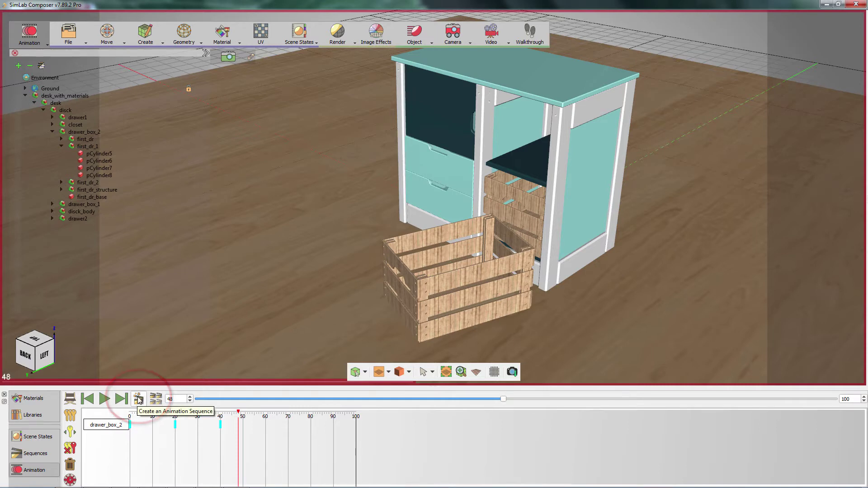
pyautogui.click(138, 399)
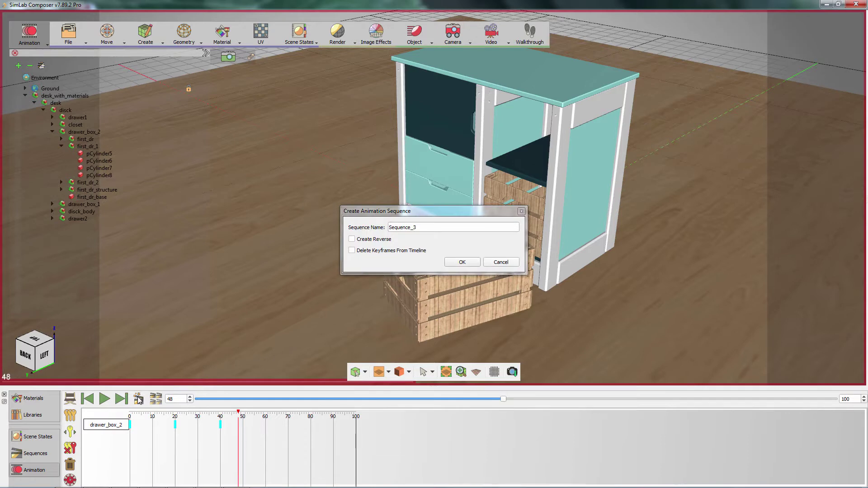
pyautogui.moveTo(418, 228); pyautogui.dragTo(383, 230)
pyautogui.write('box-down')
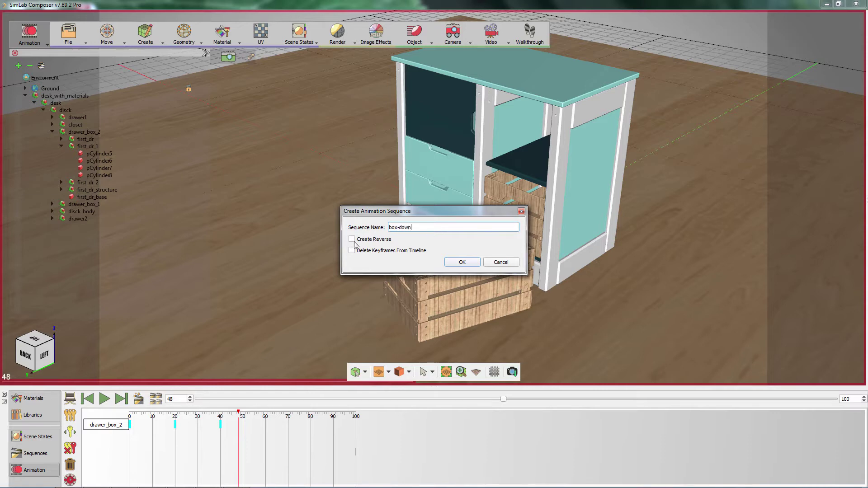
pyautogui.click(352, 240)
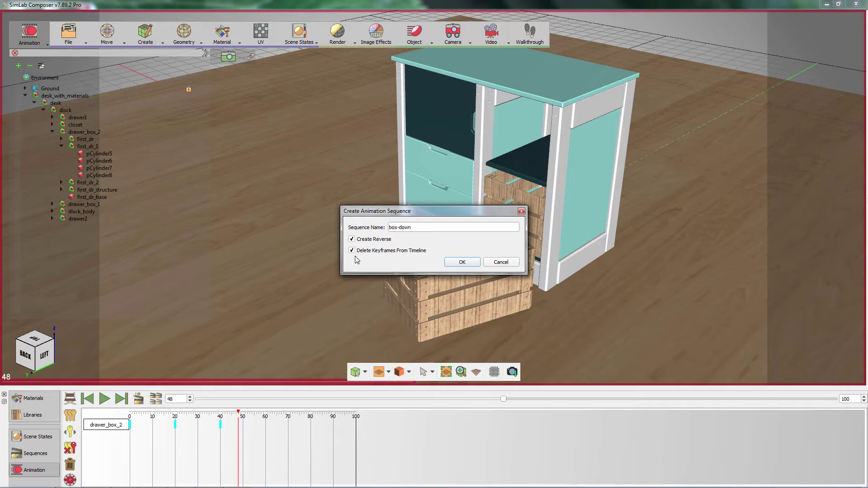
pyautogui.click(461, 262)
# Step: Assign the Multi Actions type to the whole upper drawer box and open its actions list
pyautogui.moveTo(459, 267); pyautogui.dragTo(420, 213, button='middle')
pyautogui.click(448, 139)
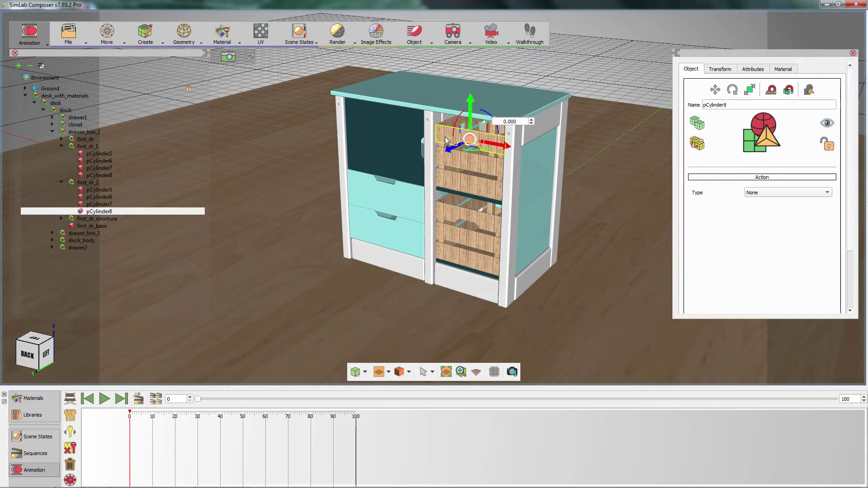
pyautogui.click(446, 139)
pyautogui.click(445, 138)
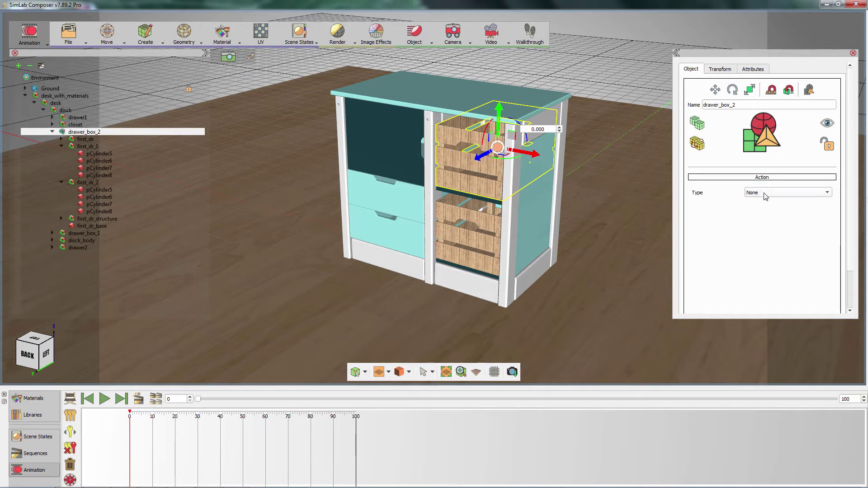
pyautogui.click(796, 193)
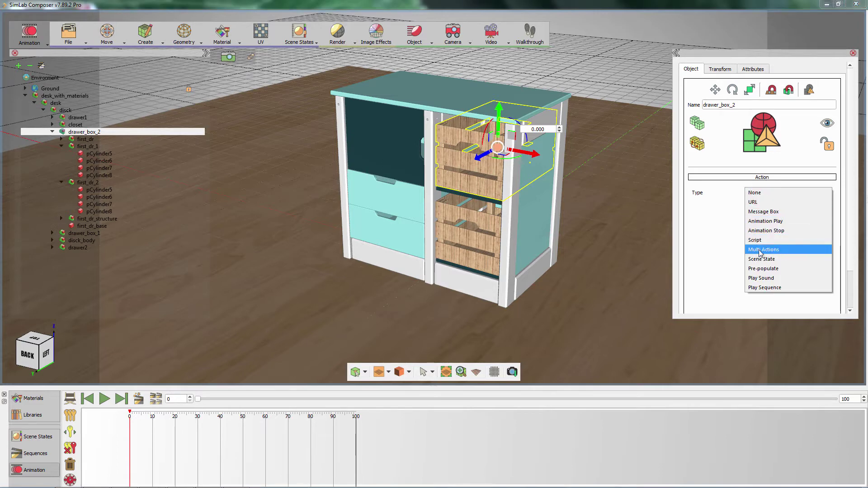
pyautogui.click(787, 252)
pyautogui.click(786, 205)
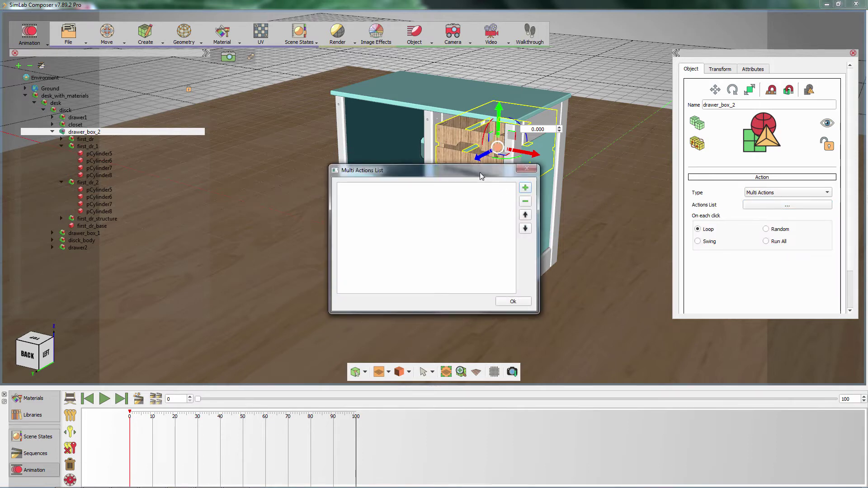
# Step: Add a Play Sequence action that plays box-down to the drawer box's actions list
pyautogui.click(525, 188)
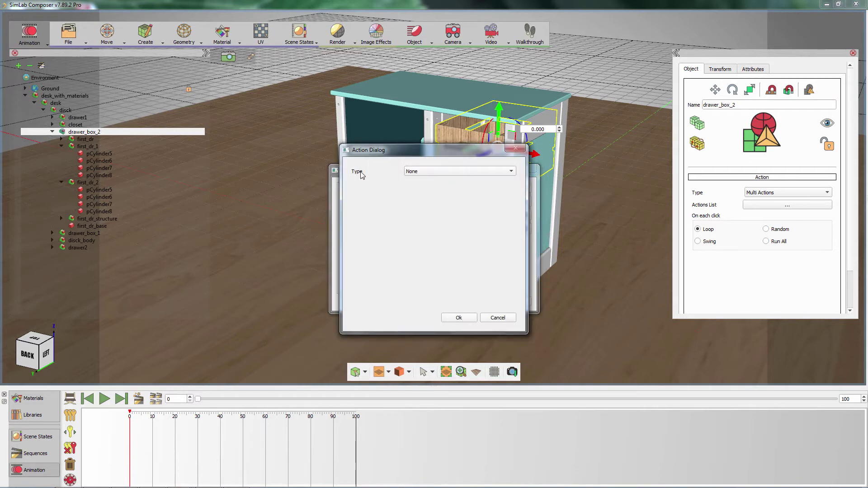
pyautogui.click(432, 175)
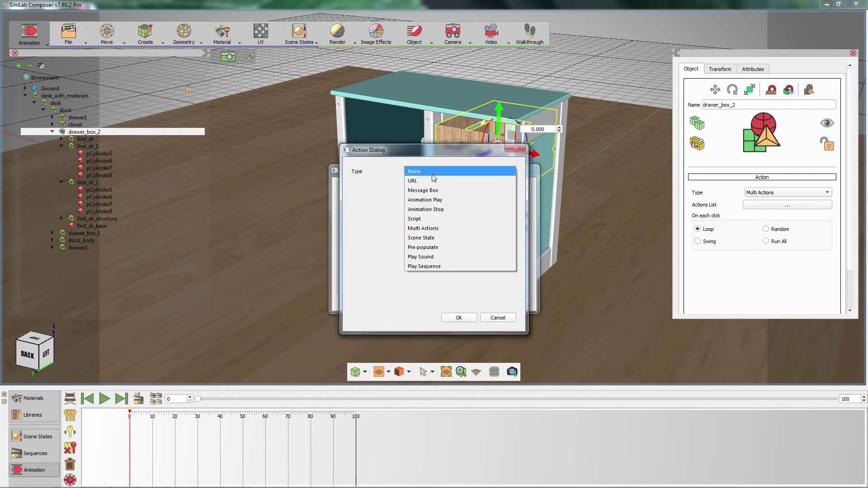
pyautogui.click(430, 266)
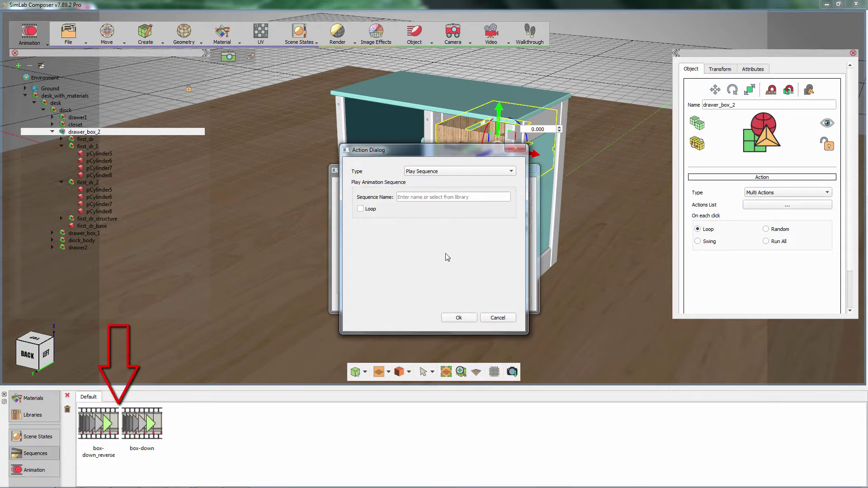
pyautogui.click(413, 198)
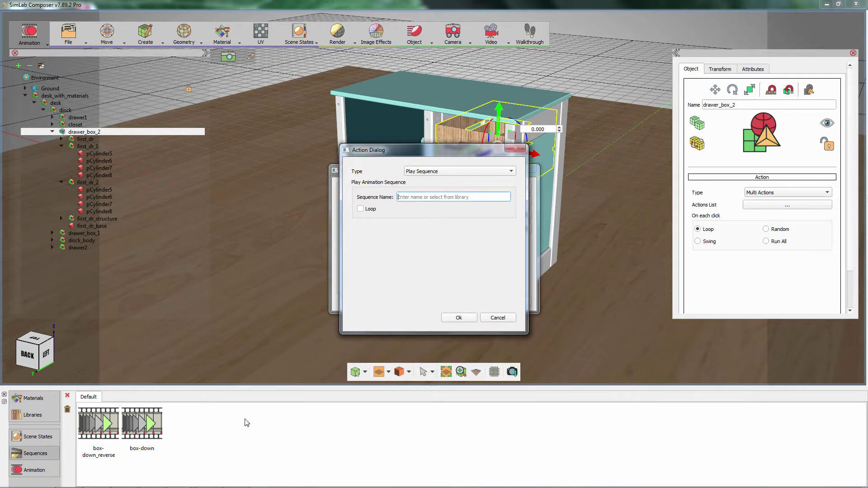
pyautogui.click(147, 434)
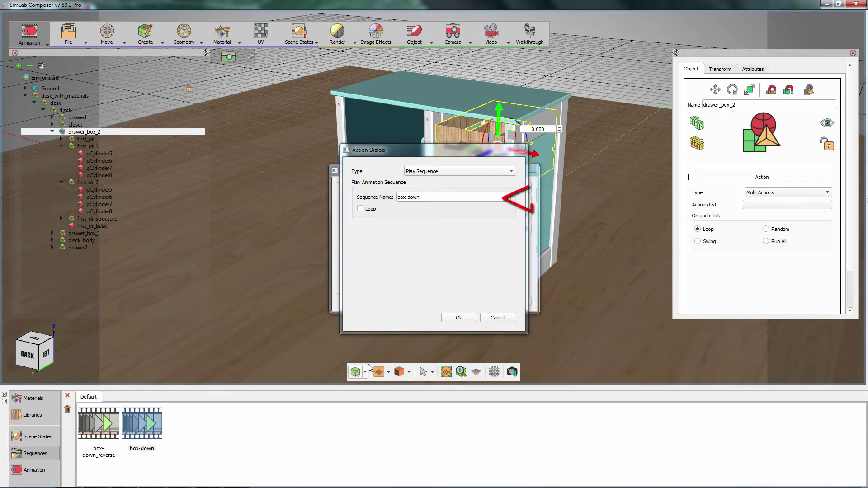
pyautogui.click(458, 318)
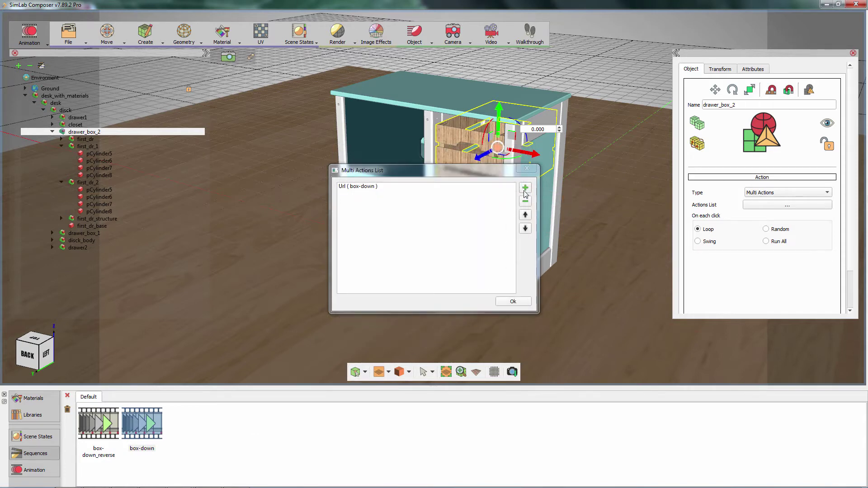
# Step: Add a second Play Sequence action for box-down_reverse and confirm the actions list
pyautogui.click(525, 190)
pyautogui.click(435, 172)
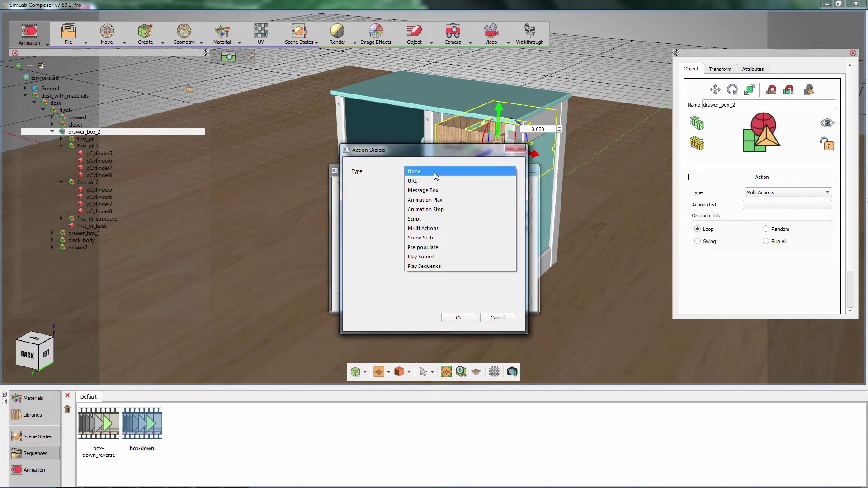
pyautogui.click(432, 267)
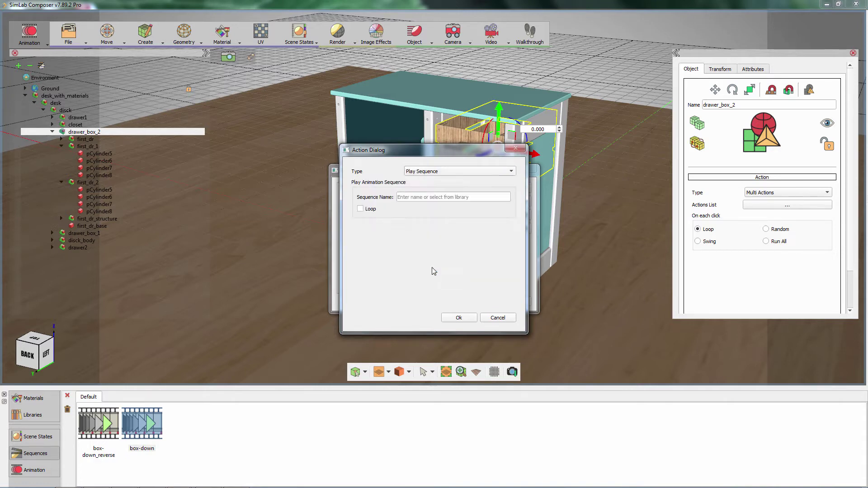
pyautogui.click(111, 433)
pyautogui.click(458, 318)
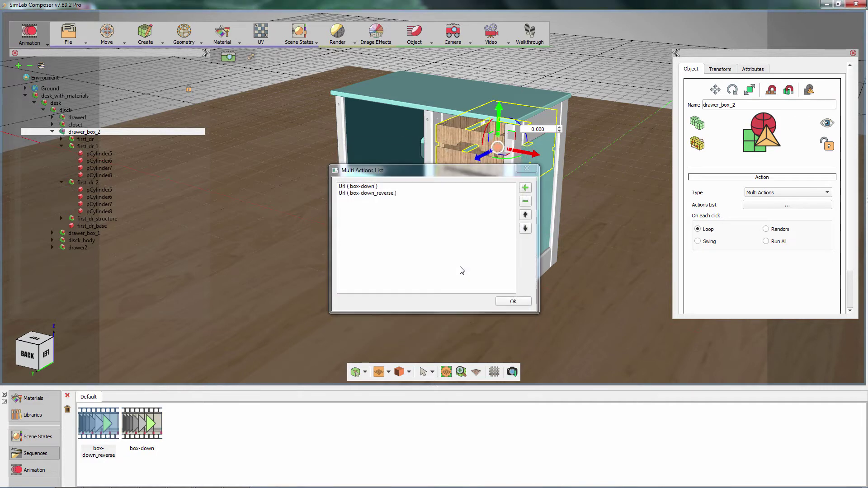
pyautogui.click(514, 301)
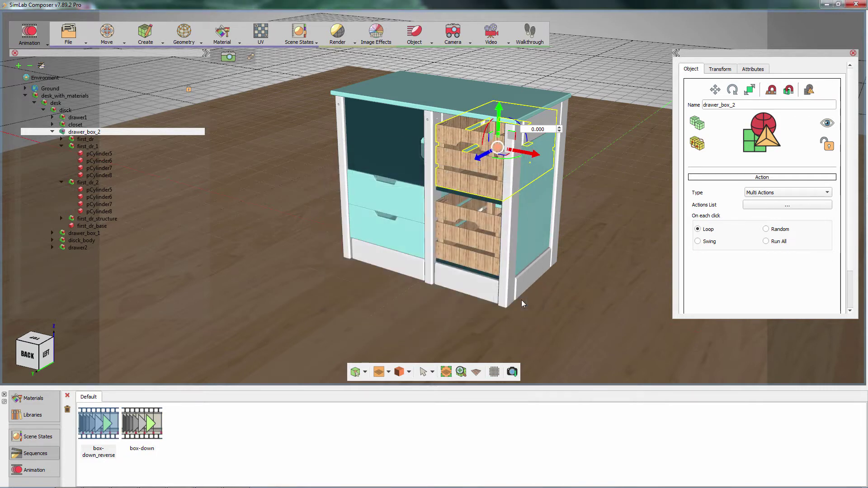
# Step: In the Virtual Reality workspace, add a viewer start position and move it about 2.82 units out in front of the desk
pyautogui.click(561, 280)
pyautogui.scroll(-5, 524, 219)
pyautogui.moveTo(471, 271); pyautogui.dragTo(416, 234, button='middle')
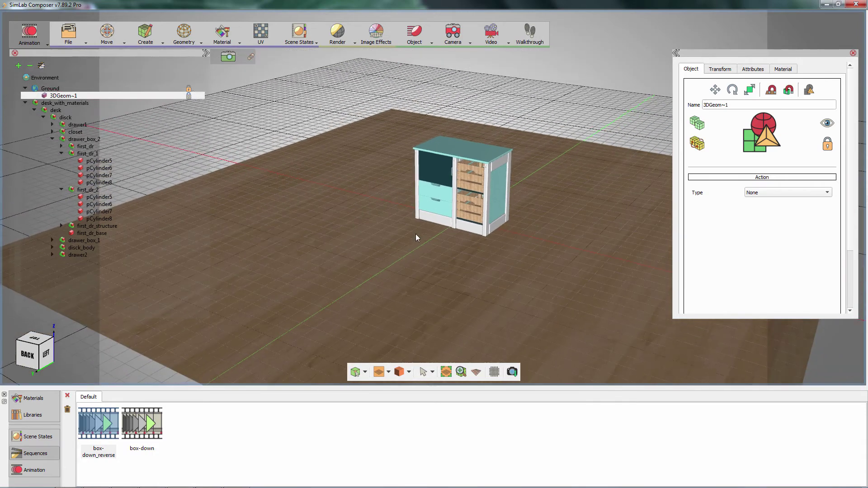
pyautogui.click(41, 37)
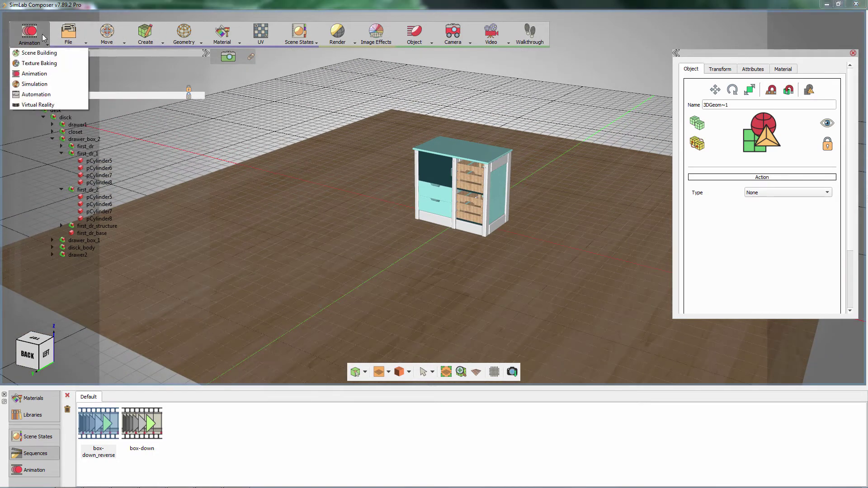
pyautogui.click(71, 105)
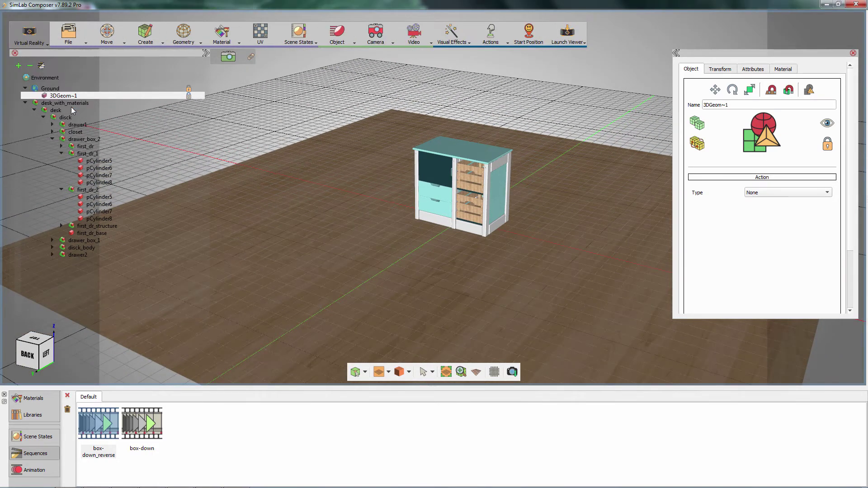
pyautogui.click(529, 39)
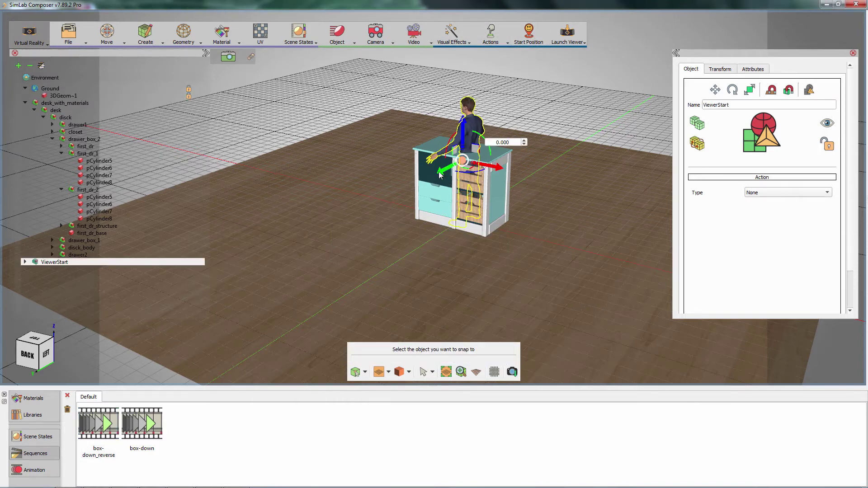
pyautogui.moveTo(440, 174); pyautogui.dragTo(310, 248)
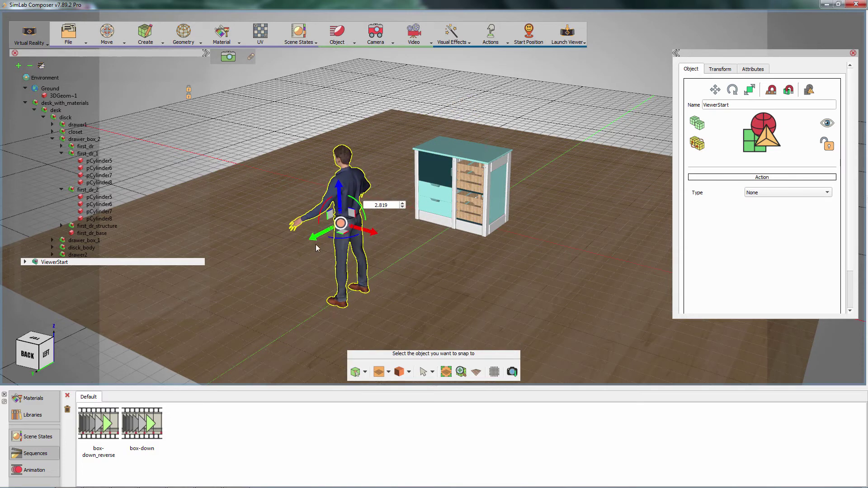
# Step: Rotate the viewer start figure to face the front of the desk and shift it by about 0.078 units
pyautogui.click(325, 311)
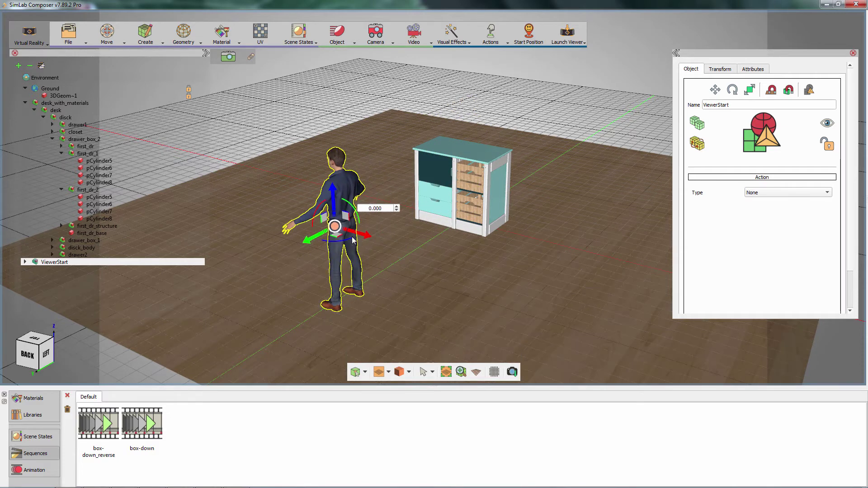
pyautogui.moveTo(350, 241); pyautogui.dragTo(304, 243)
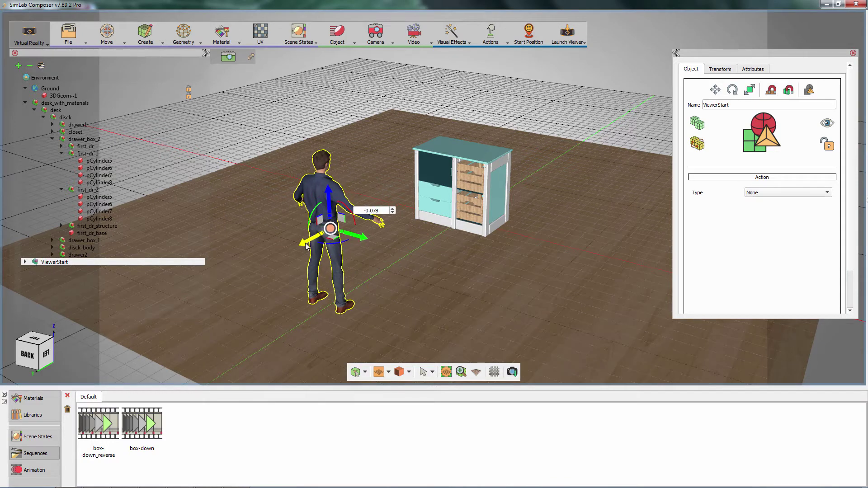
pyautogui.moveTo(449, 259); pyautogui.dragTo(604, 280, button='middle')
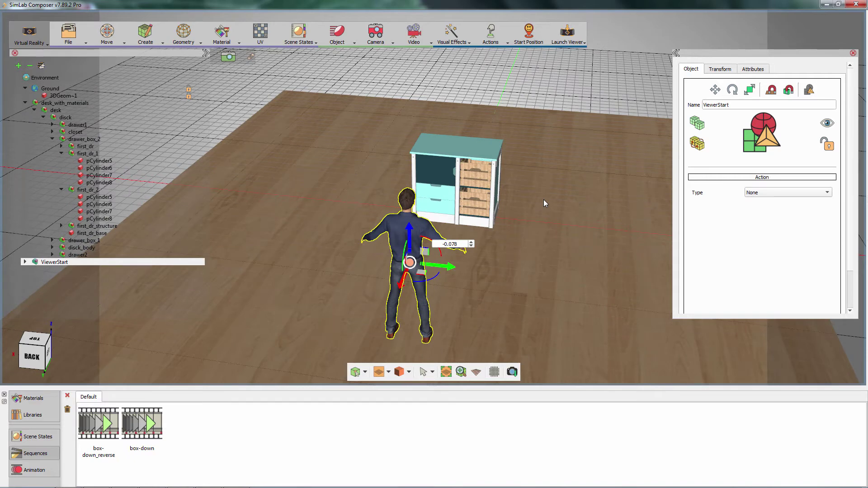
# Step: Launch the desktop viewer, test opening and closing the upper drawer box, and exit the viewer
pyautogui.click(575, 39)
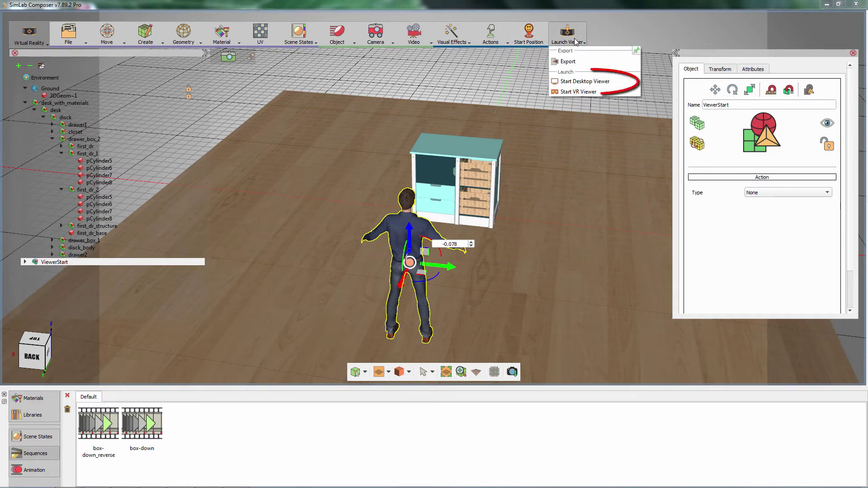
pyautogui.click(576, 83)
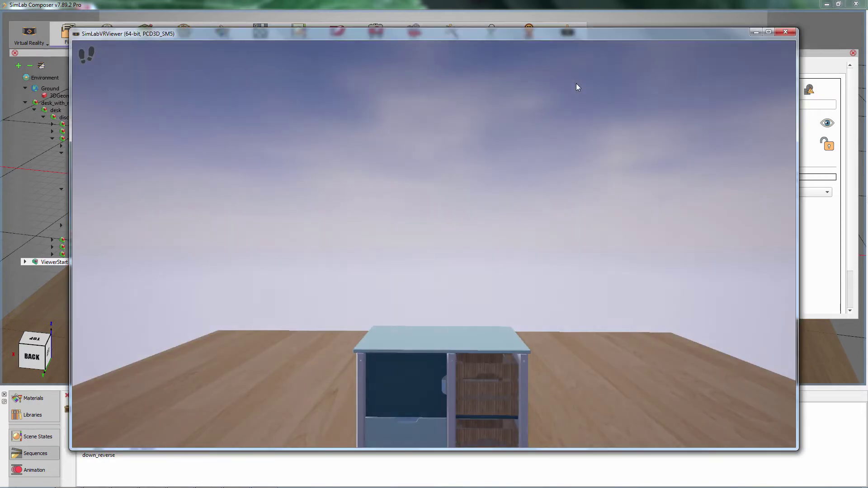
pyautogui.click(576, 83)
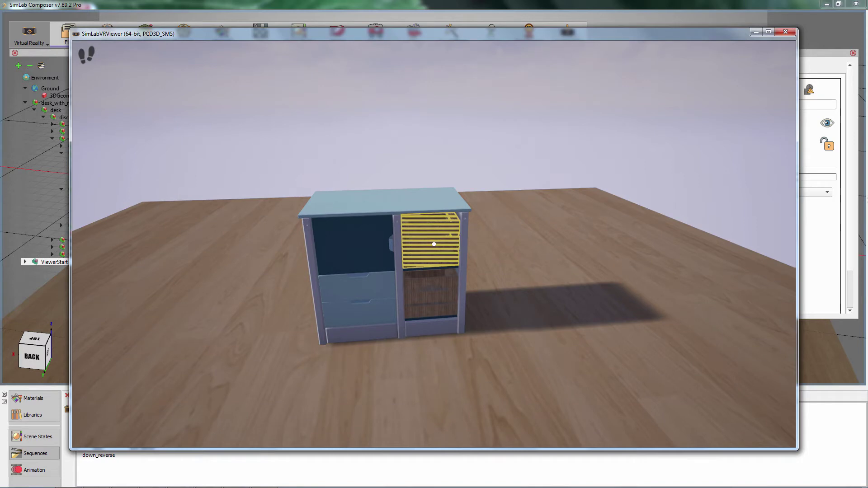
pyautogui.click(434, 244)
pyautogui.press('w')
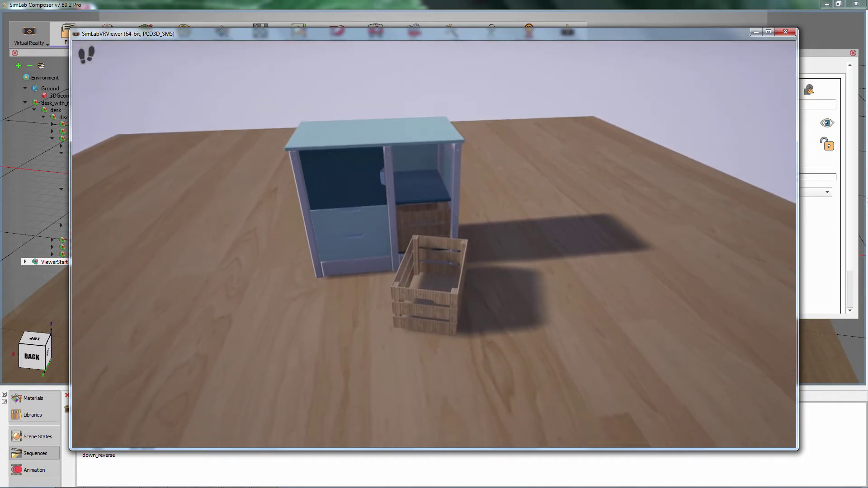
pyautogui.click(434, 244)
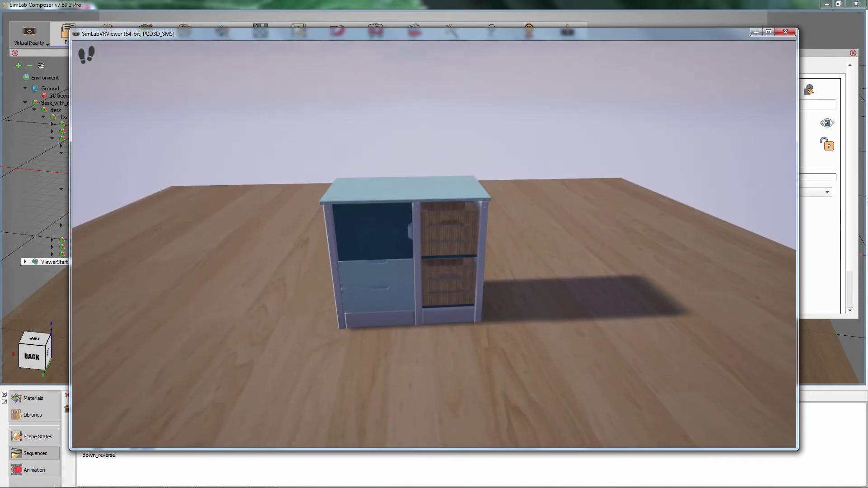
pyautogui.press('Escape')
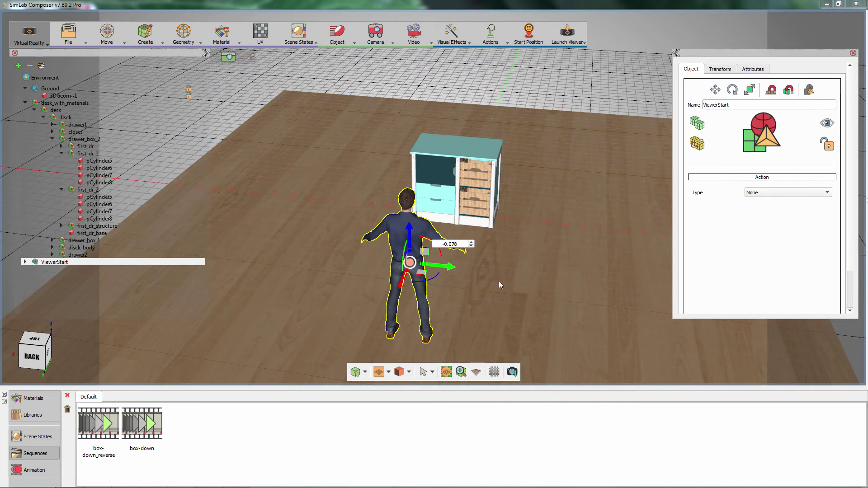
# Step: Hide the viewer start figure in the scene
pyautogui.press('space')
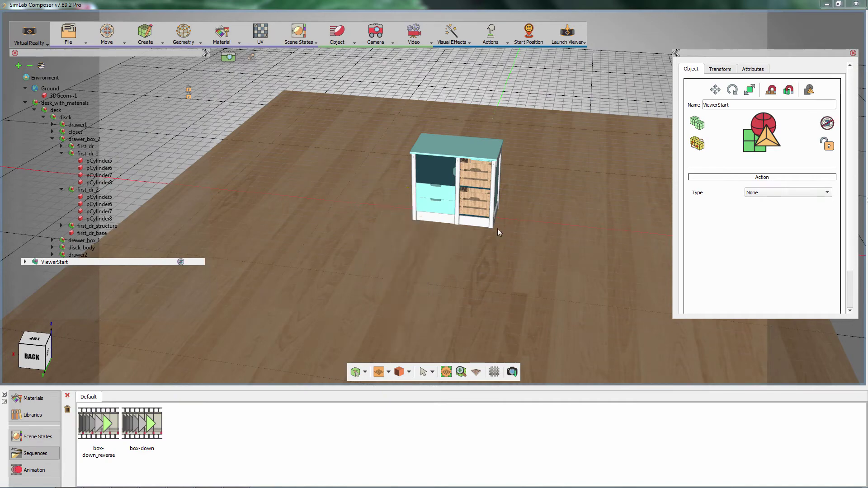
pyautogui.scroll(3, 505, 231)
pyautogui.moveTo(557, 282); pyautogui.dragTo(538, 271, button='middle')
pyautogui.scroll(1, 465, 185)
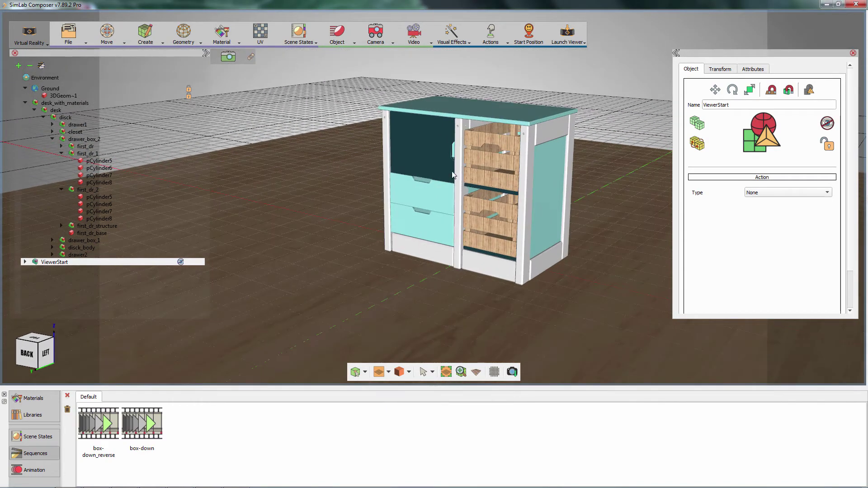
# Step: Move the closet door's pivot to its upper hinge-side corner, opposite the handle cutout, and accept the new pivot position
pyautogui.click(430, 159)
pyautogui.moveTo(448, 179); pyautogui.dragTo(372, 207, button='middle')
pyautogui.scroll(2, 416, 196)
pyautogui.scroll(2, 455, 245)
pyautogui.click(109, 35)
pyautogui.moveTo(142, 177)
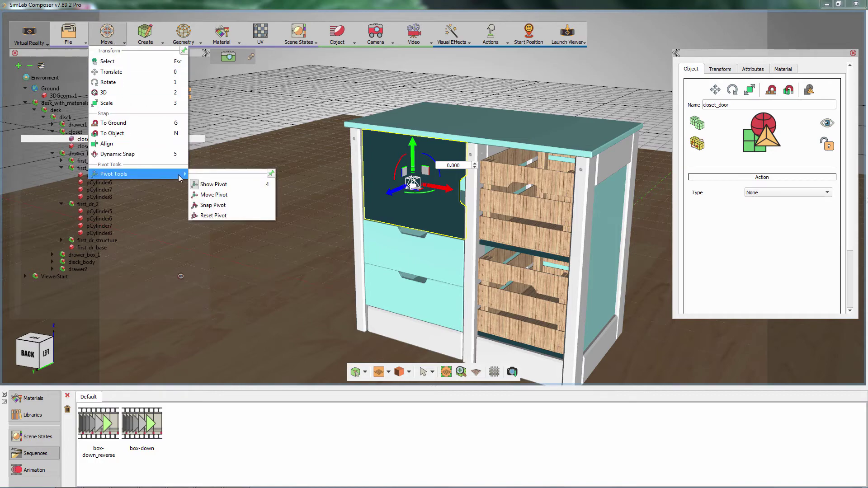
pyautogui.click(214, 195)
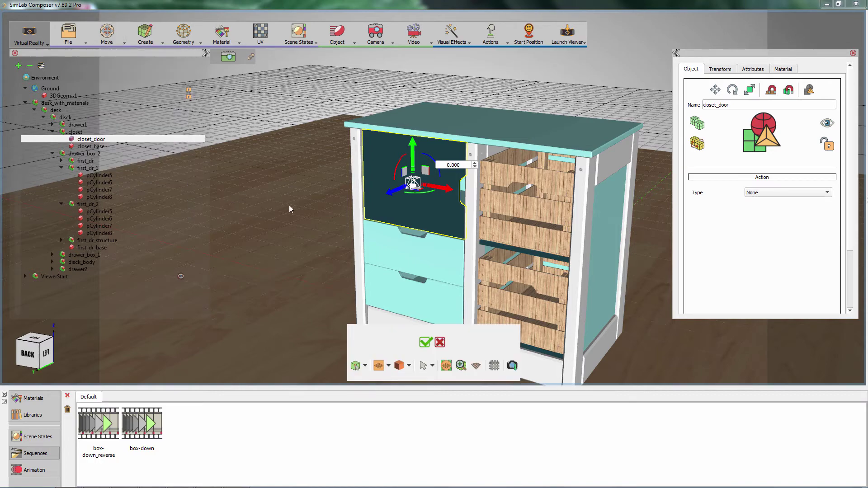
pyautogui.scroll(8, 378, 158)
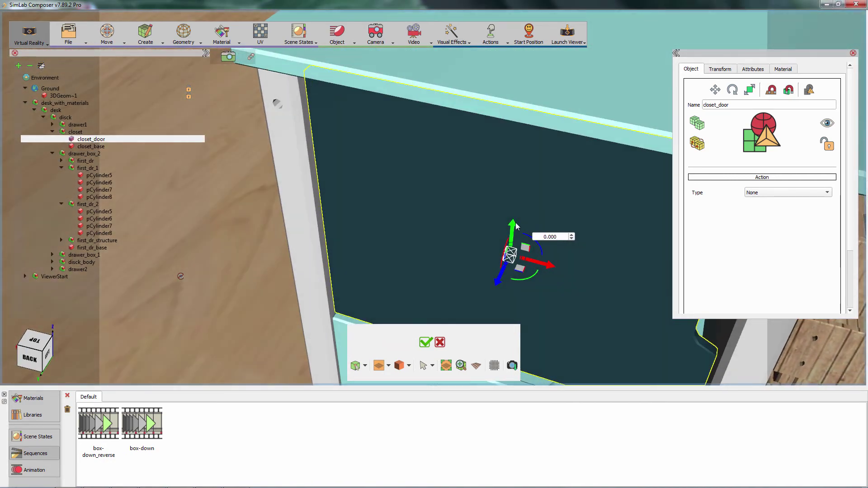
pyautogui.moveTo(508, 232); pyautogui.dragTo(504, 72)
pyautogui.moveTo(563, 121); pyautogui.dragTo(325, 94)
pyautogui.moveTo(325, 93); pyautogui.dragTo(444, 198, button='middle')
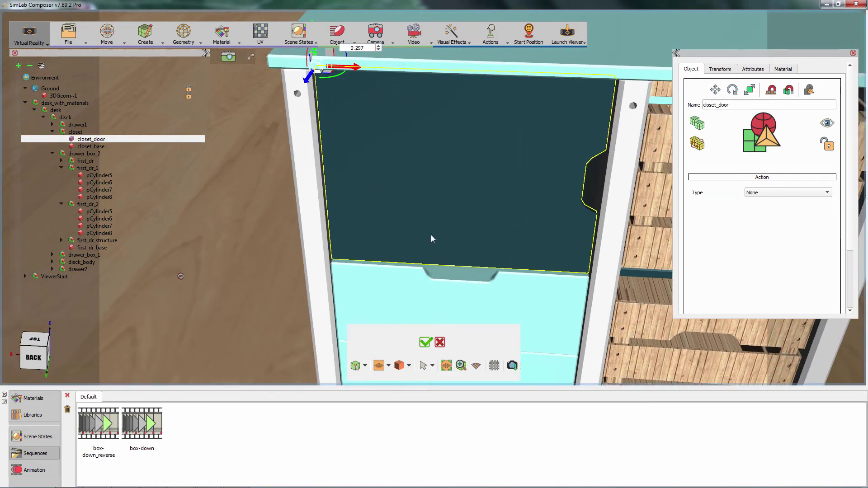
pyautogui.click(426, 343)
# Step: Try swinging the closet door about its moved pivot and undo the rotation
pyautogui.moveTo(429, 344); pyautogui.dragTo(367, 151, button='middle')
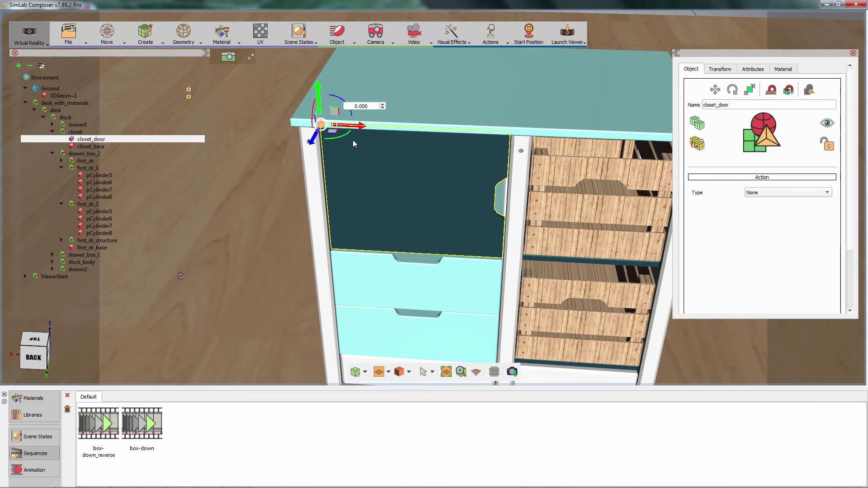
pyautogui.moveTo(346, 133); pyautogui.dragTo(295, 181)
pyautogui.hotkey('ctrl', 'z')
# Step: Animate the closet door at frame 20 by swinging it open about 76.6 degrees around its hinge side
pyautogui.moveTo(458, 203); pyautogui.dragTo(133, 379, button='middle')
pyautogui.click(45, 470)
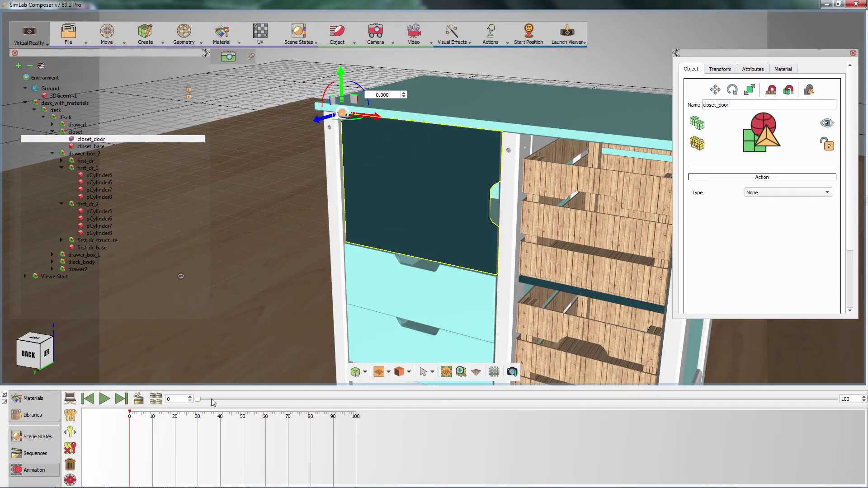
pyautogui.scroll(-2, 373, 204)
pyautogui.moveTo(511, 250); pyautogui.dragTo(323, 315, button='middle')
pyautogui.moveTo(197, 399); pyautogui.dragTo(326, 392)
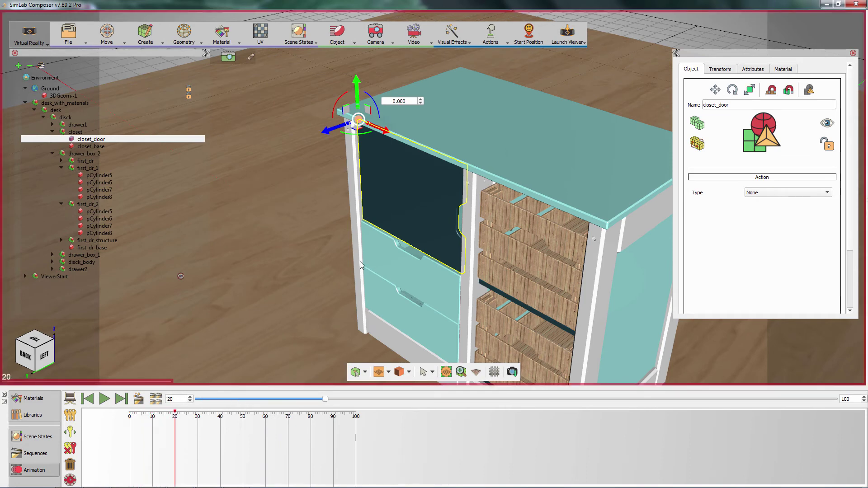
pyautogui.moveTo(367, 137); pyautogui.dragTo(477, 228)
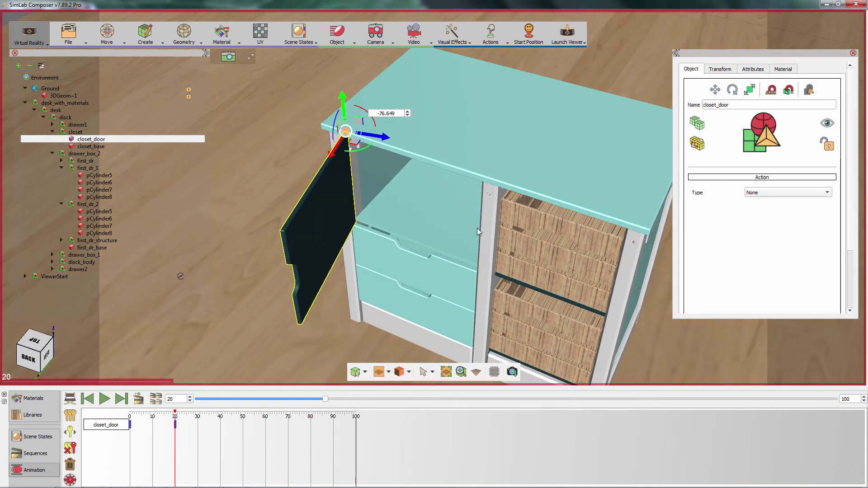
# Step: Deselect the closet door and play its opening animation from the start
pyautogui.press('Escape')
pyautogui.moveTo(325, 399); pyautogui.dragTo(122, 401)
pyautogui.click(103, 398)
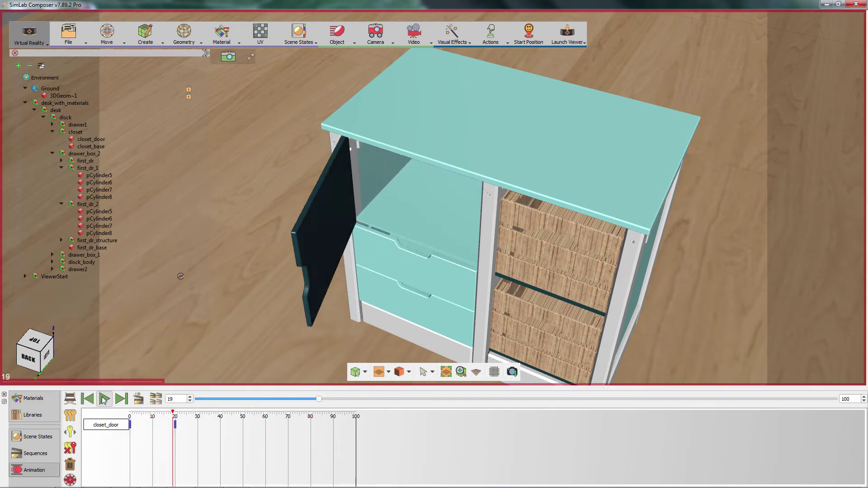
# Step: Create an animation sequence named closet-open from the door's keyframes, with a reverse sequence and the keyframes deleted from the timeline
pyautogui.moveTo(180, 431); pyautogui.dragTo(128, 419)
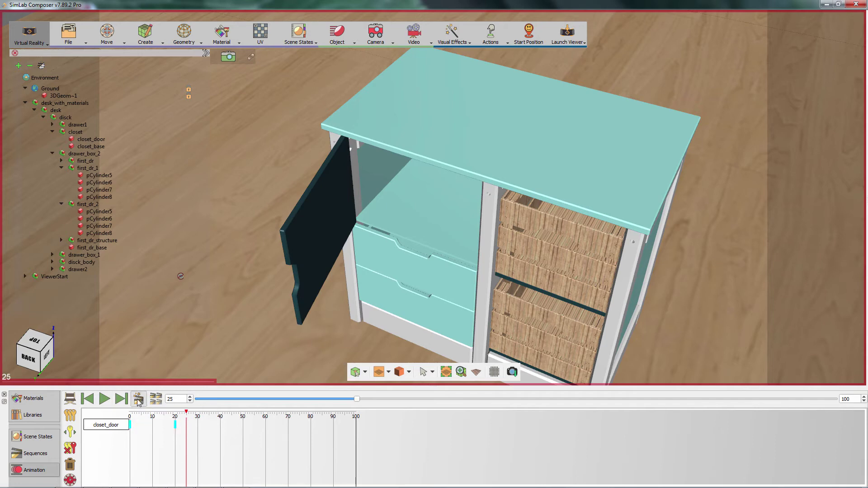
pyautogui.click(138, 400)
pyautogui.doubleClick(438, 232)
pyautogui.write('closet-open')
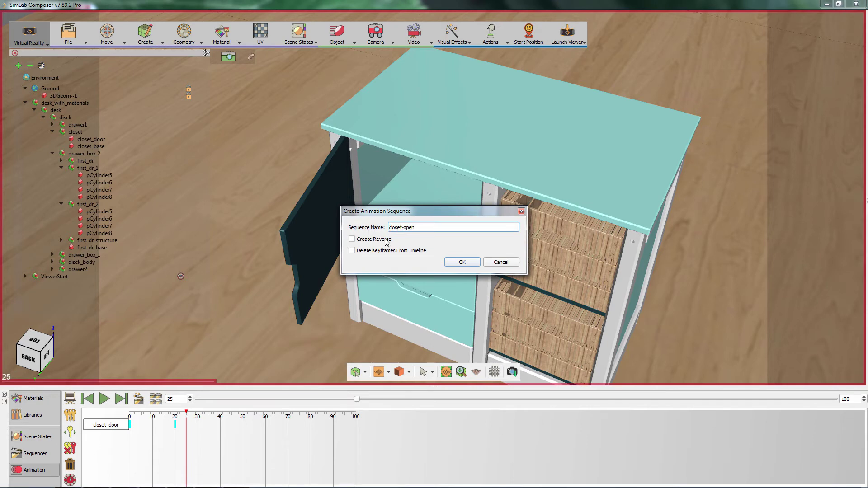
pyautogui.click(353, 240)
pyautogui.click(355, 251)
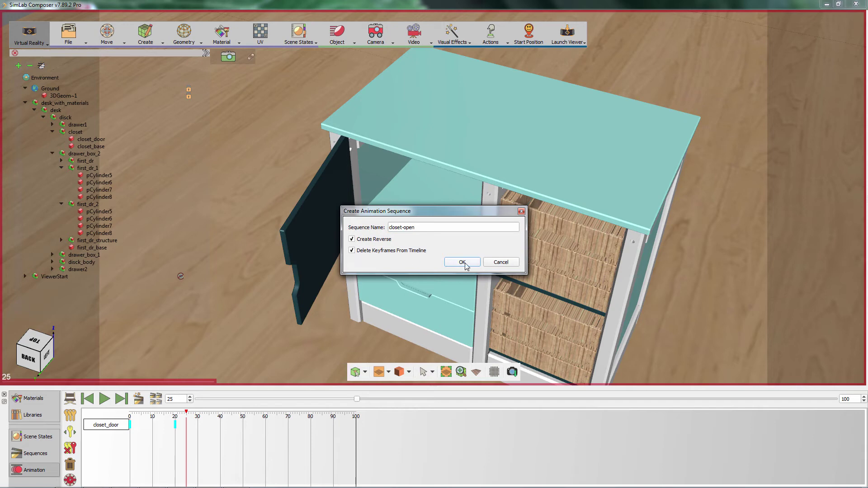
pyautogui.click(466, 263)
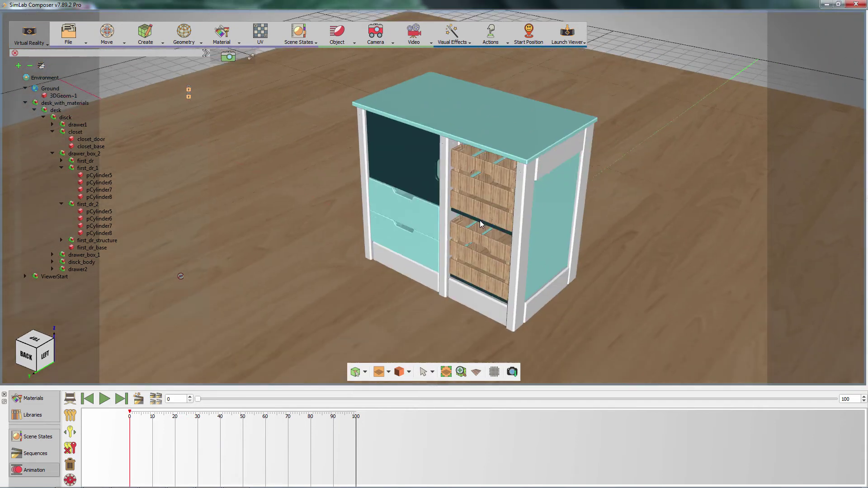
# Step: Assign the Multi Actions type to the closet door and open its actions list
pyautogui.click(403, 156)
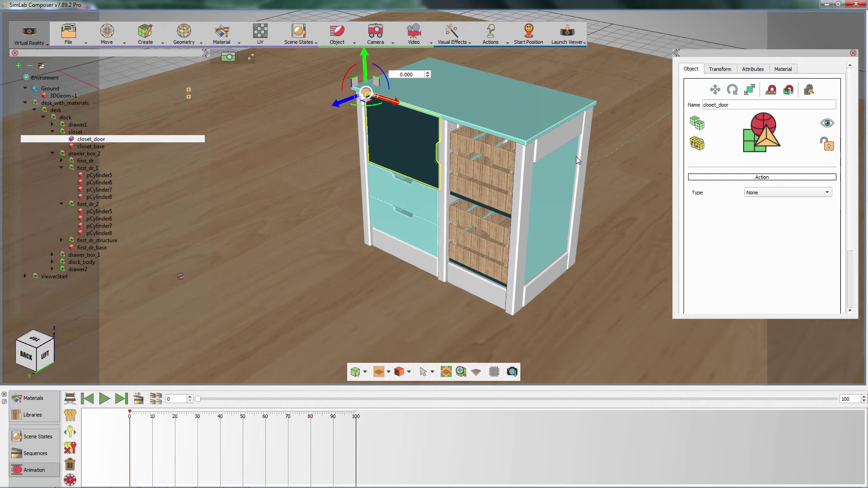
pyautogui.click(778, 192)
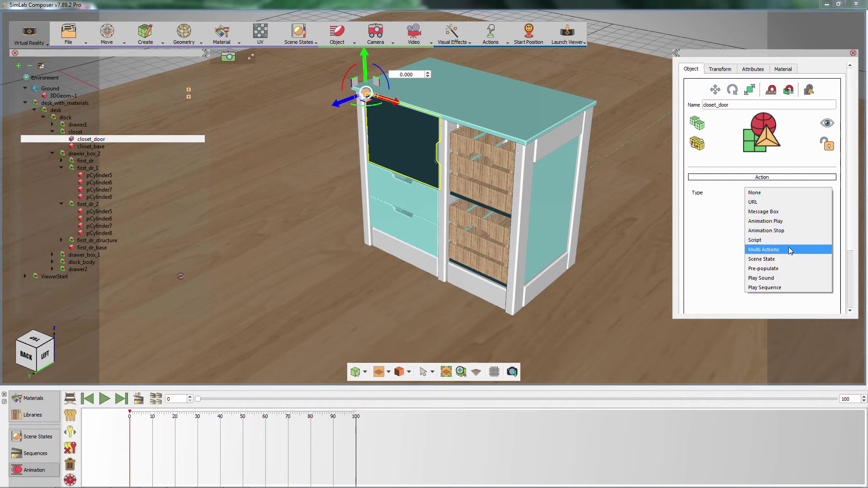
pyautogui.click(784, 260)
pyautogui.click(768, 205)
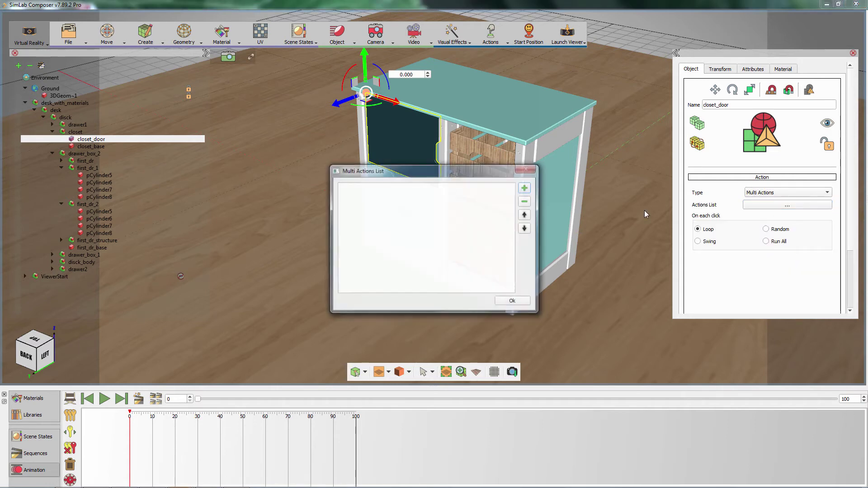
# Step: Add a Play Sequence action that plays closet-open to the closet door's actions list
pyautogui.click(524, 187)
pyautogui.click(442, 171)
pyautogui.click(452, 267)
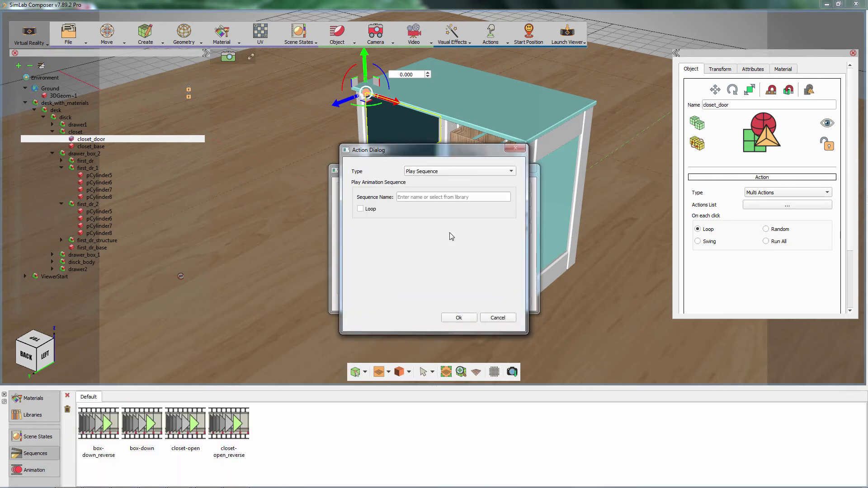
pyautogui.click(458, 318)
# Step: Add a second Play Sequence action for closet-open_reverse and confirm the closet door's actions list
pyautogui.click(525, 194)
pyautogui.click(457, 171)
pyautogui.click(430, 270)
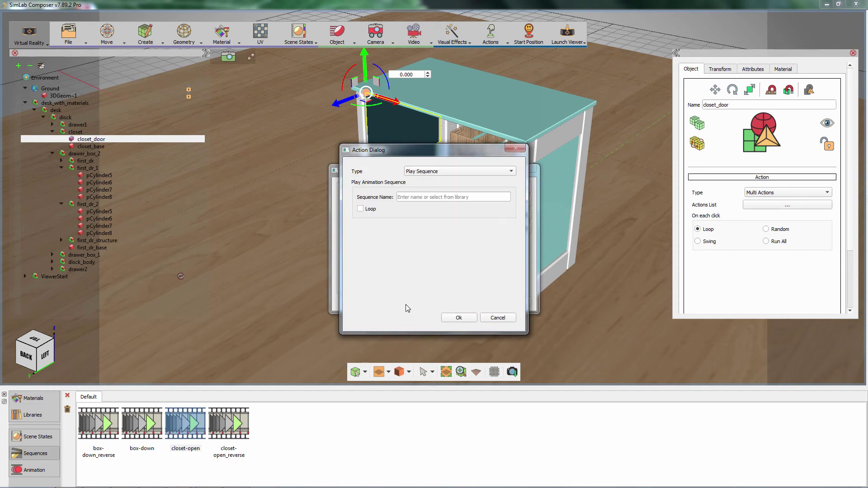
pyautogui.click(231, 432)
pyautogui.click(457, 318)
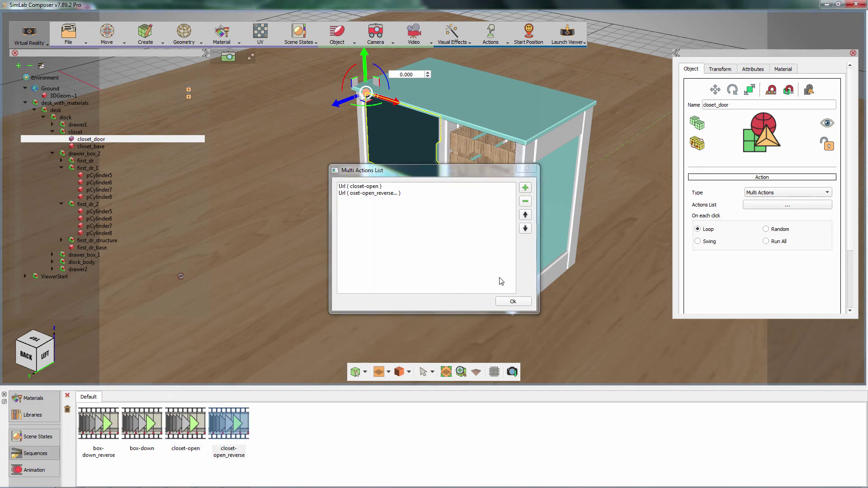
pyautogui.click(513, 301)
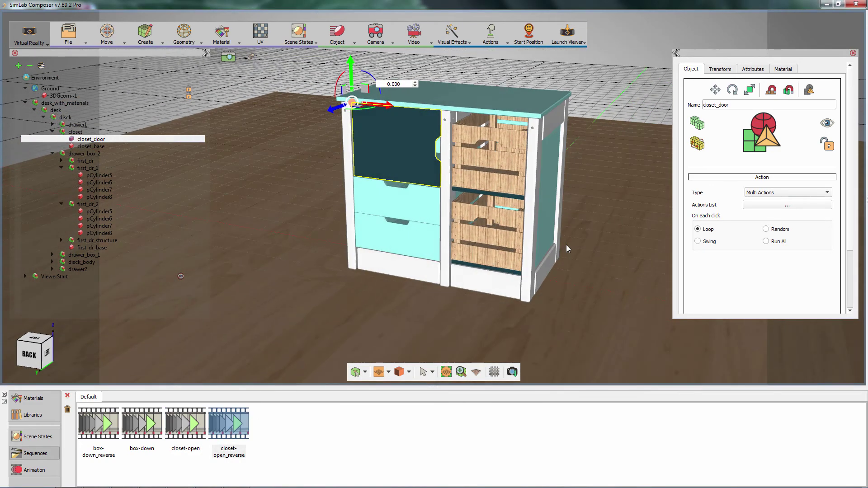
# Step: Select the whole upper drawer group, drawer2, and keyframe it sliding out of the desk by about 0.661 at frame 20
pyautogui.moveTo(566, 245); pyautogui.dragTo(508, 232, button='middle')
pyautogui.click(403, 202)
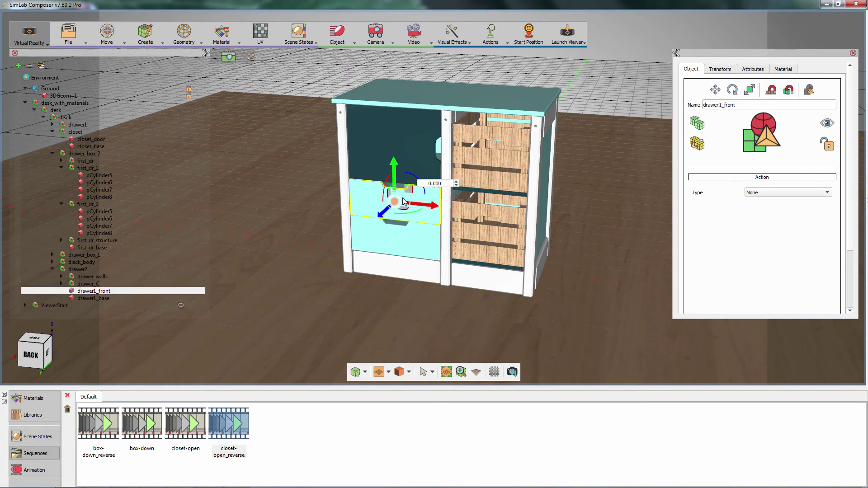
pyautogui.click(373, 203)
pyautogui.moveTo(460, 242); pyautogui.dragTo(497, 238)
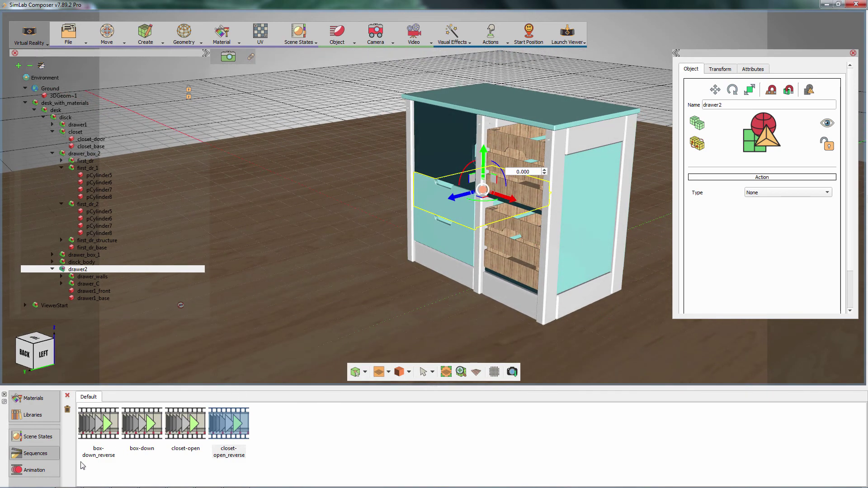
pyautogui.click(36, 470)
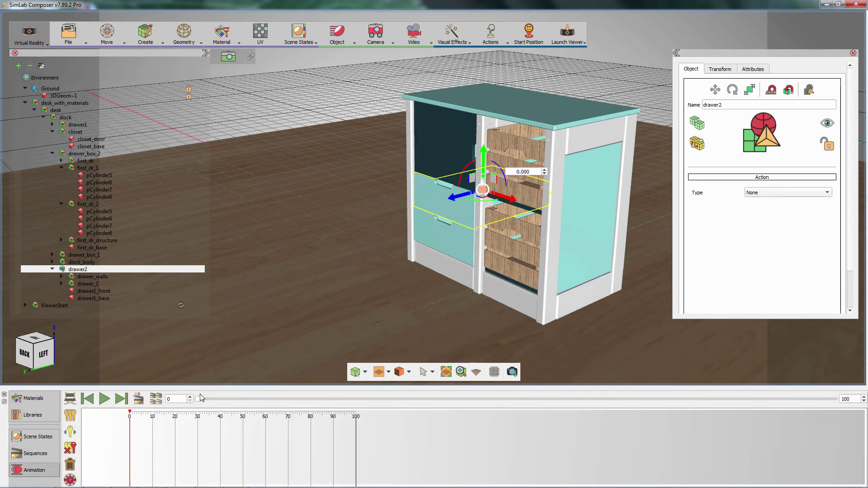
pyautogui.moveTo(200, 398)
pyautogui.mouseDown()
pyautogui.moveTo(282, 398)
pyautogui.moveTo(331, 385)
pyautogui.mouseUp()
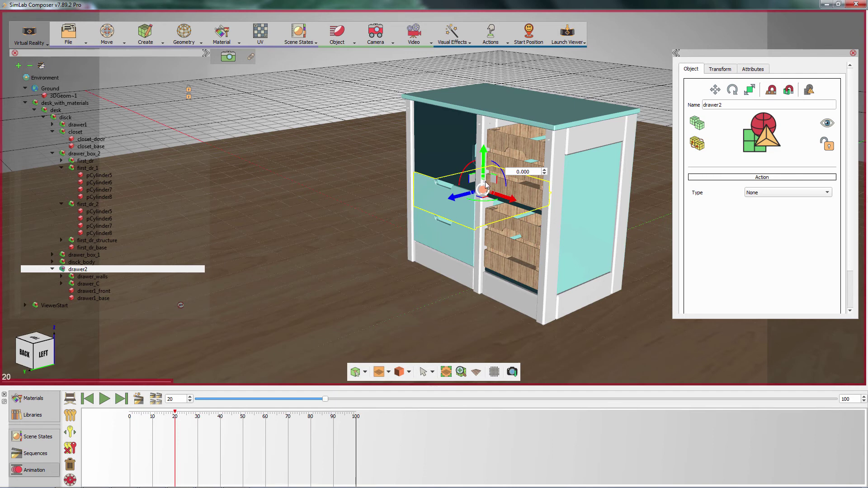
pyautogui.moveTo(455, 201); pyautogui.dragTo(378, 245)
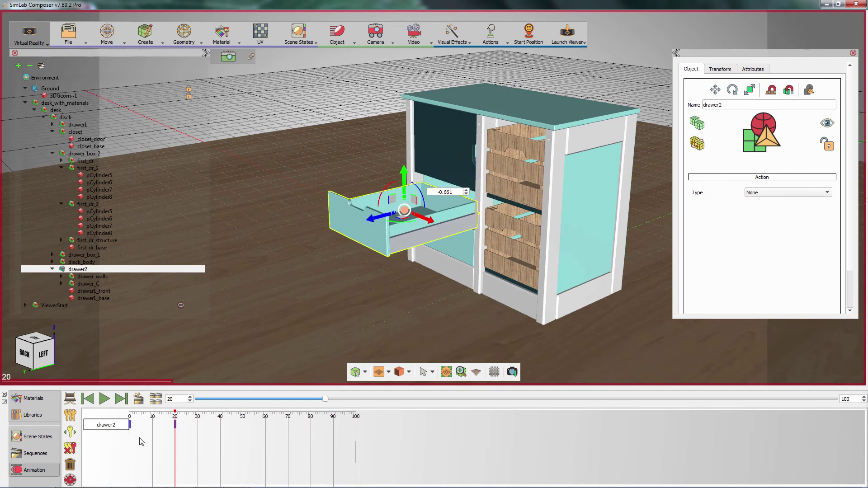
# Step: Preview the drawer animation and create a sequence named drawer-open from it, with a reverse sequence and the keyframes deleted from the timeline
pyautogui.moveTo(324, 401); pyautogui.dragTo(193, 410)
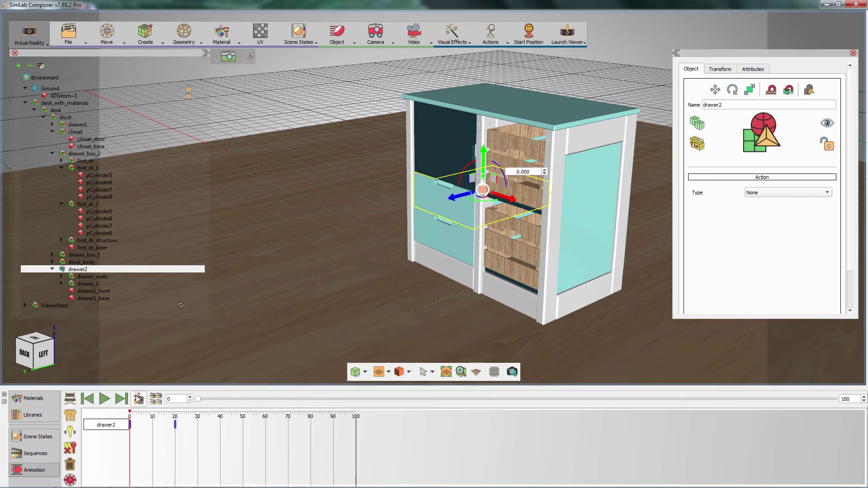
pyautogui.click(105, 400)
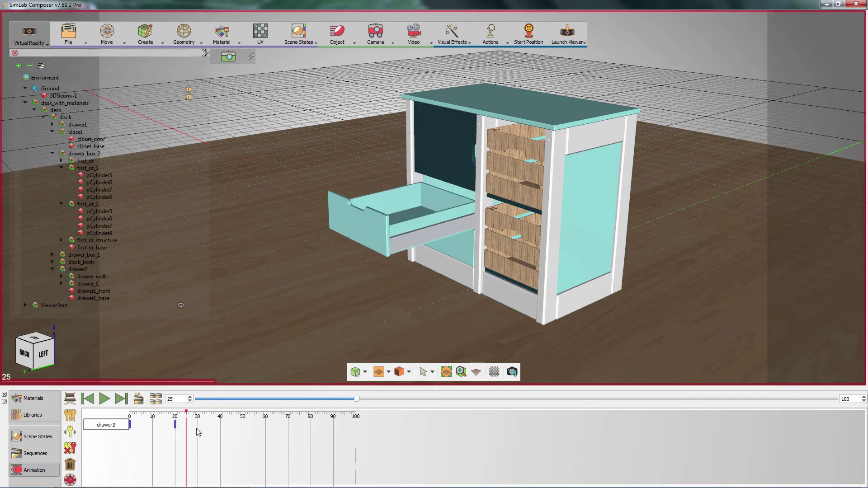
pyautogui.click(139, 400)
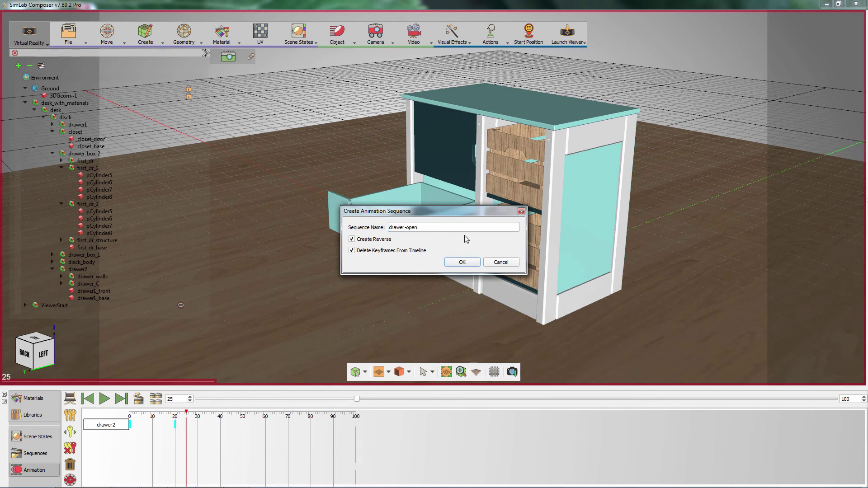
pyautogui.click(462, 262)
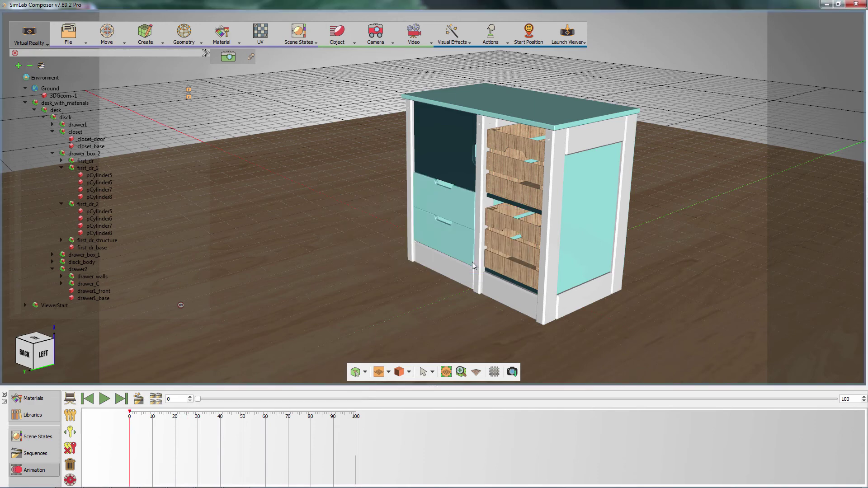
# Step: Select the upper drawer's front panel, drawer1_front, and assign it an action type
pyautogui.click(459, 213)
pyautogui.click(756, 199)
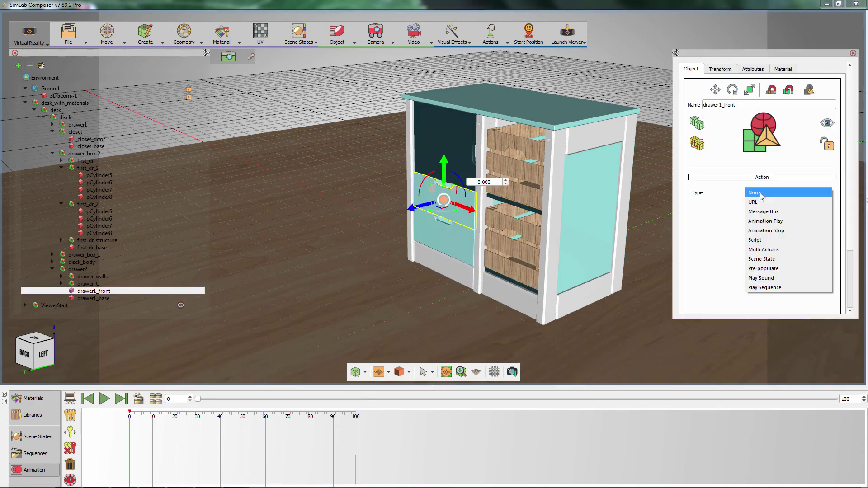
pyautogui.click(772, 277)
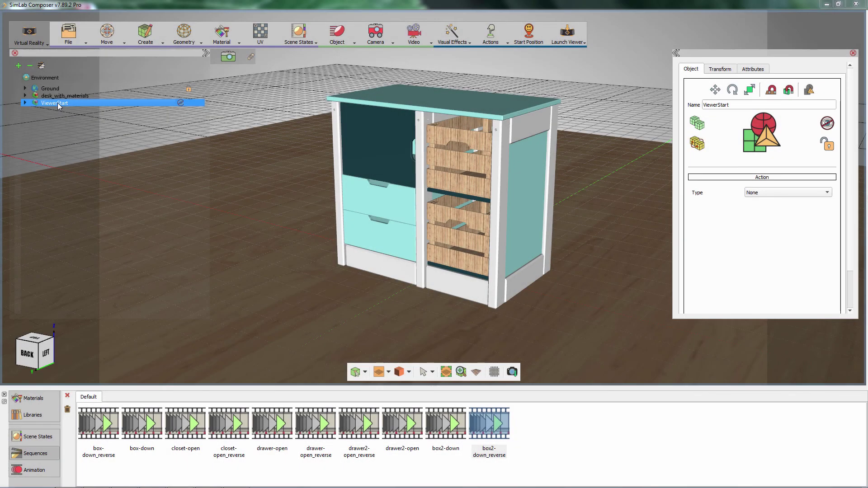
# Step: Unhide the ViewerStart avatar and launch the scene in SimLab VR Viewer
pyautogui.press('h')
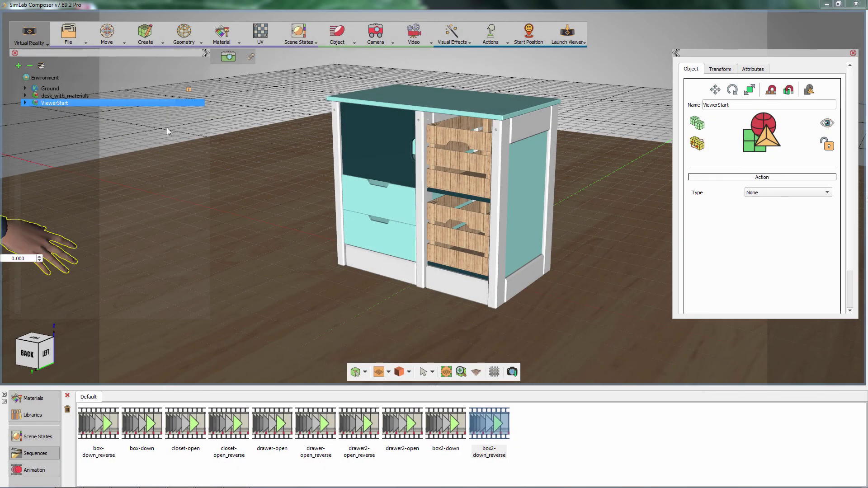
pyautogui.scroll(-3, 353, 175)
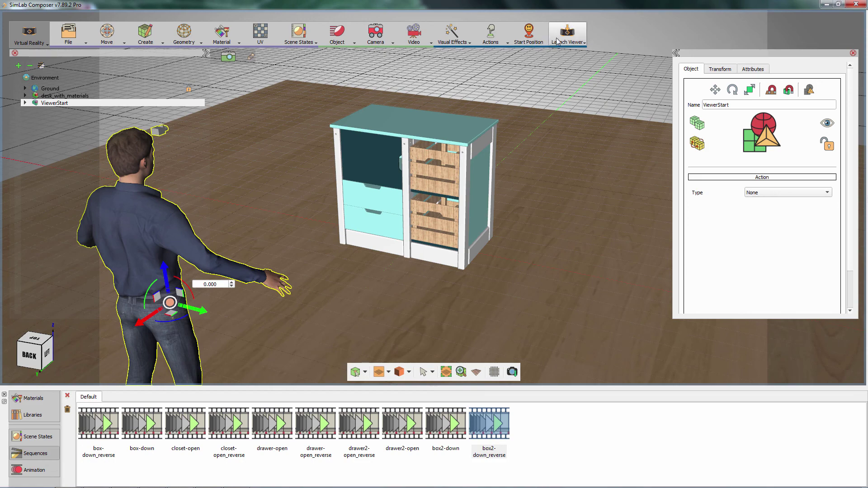
pyautogui.click(555, 42)
pyautogui.click(583, 80)
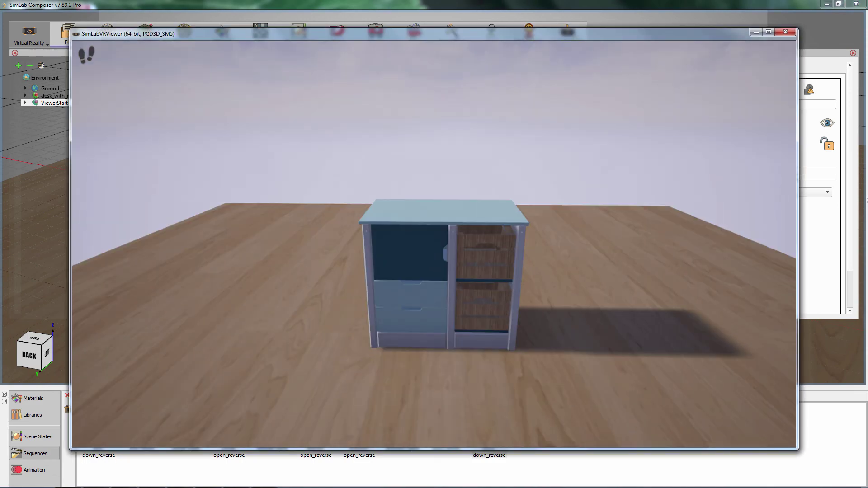
# Step: Test the upper wooden box and the closet door in the viewer by opening and closing each
pyautogui.click(434, 244)
pyautogui.click(433, 244)
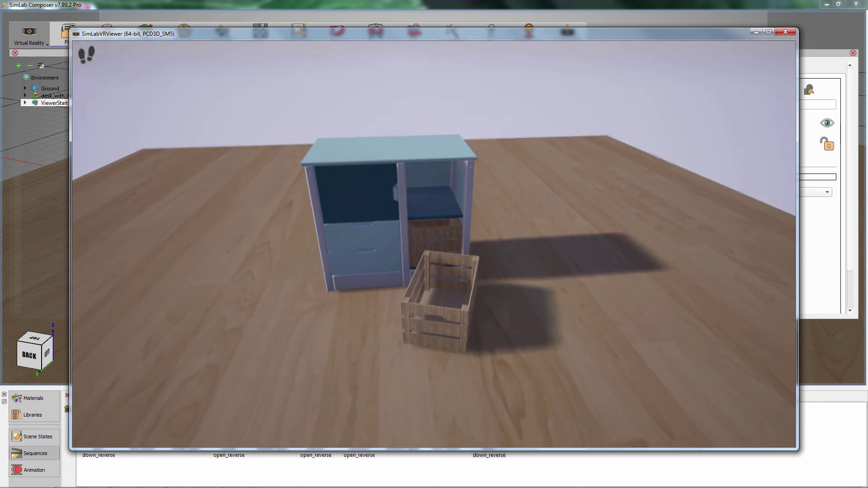
pyautogui.click(434, 244)
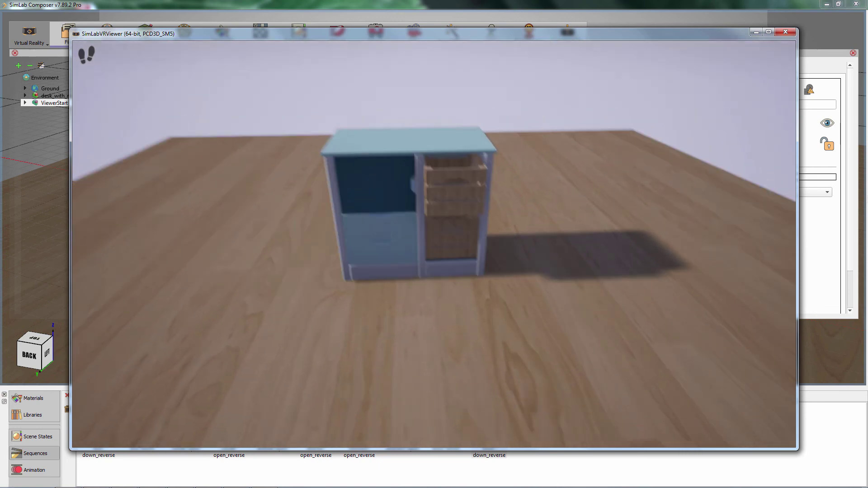
pyautogui.click(434, 244)
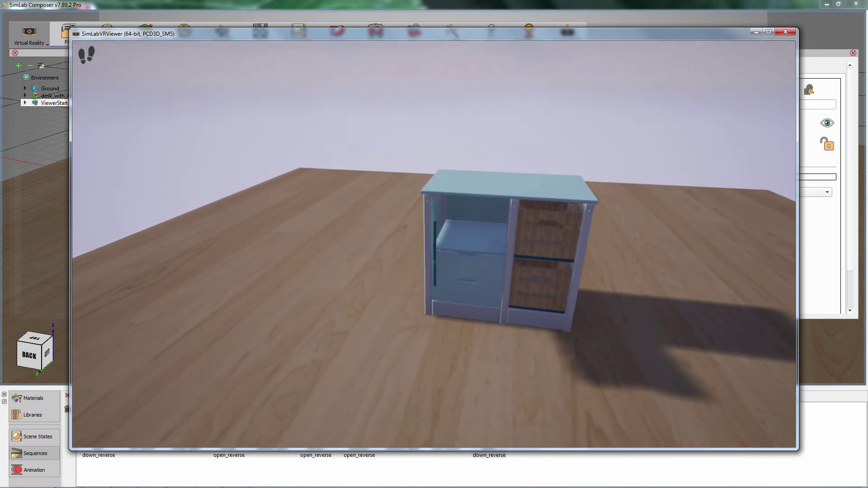
pyautogui.click(434, 244)
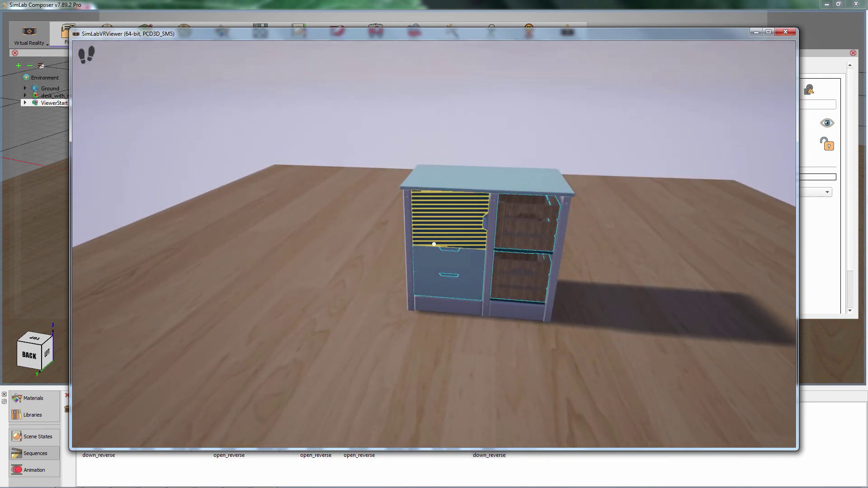
# Step: Test the upper and lower drawers in the viewer by triggering their open and close sequences
pyautogui.click(434, 244)
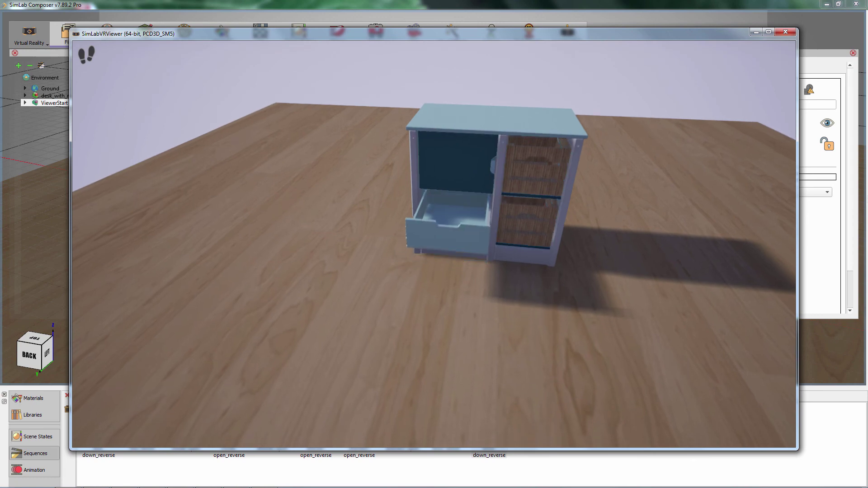
pyautogui.click(434, 244)
pyautogui.click(434, 244)
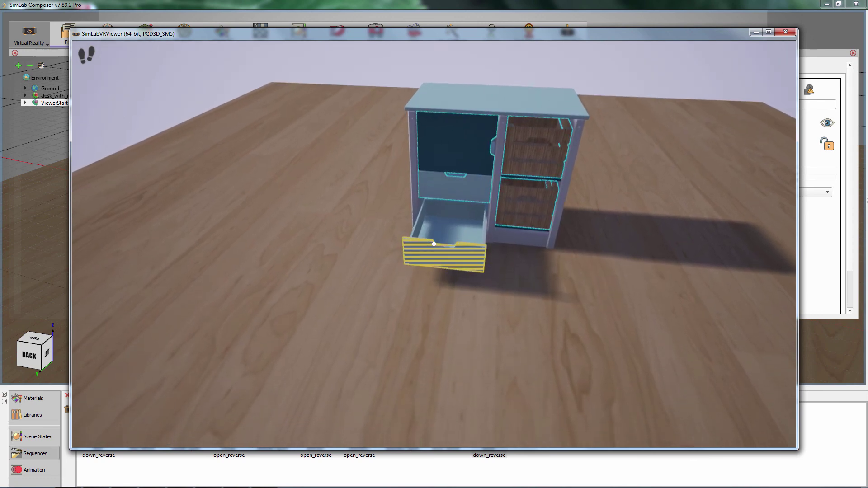
pyautogui.click(434, 244)
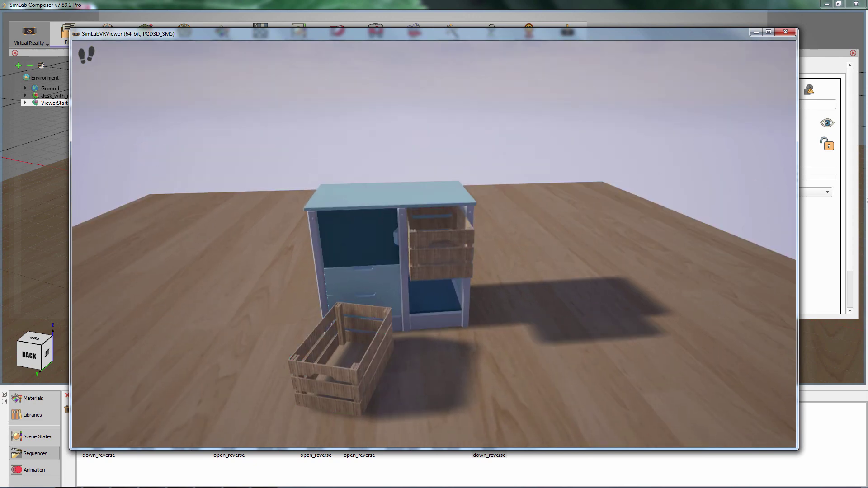
# Step: Test both wooden boxes in the viewer by taking them out onto the floor and returning them to the desk
pyautogui.click(433, 244)
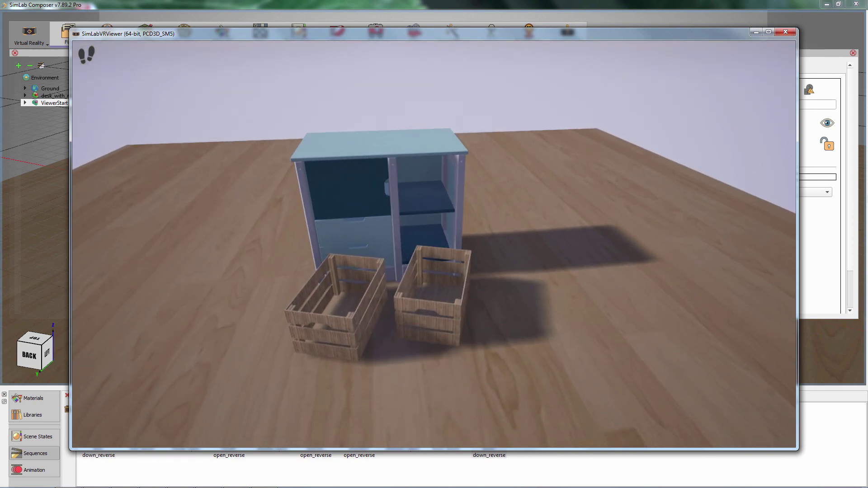
pyautogui.click(434, 244)
pyautogui.click(433, 244)
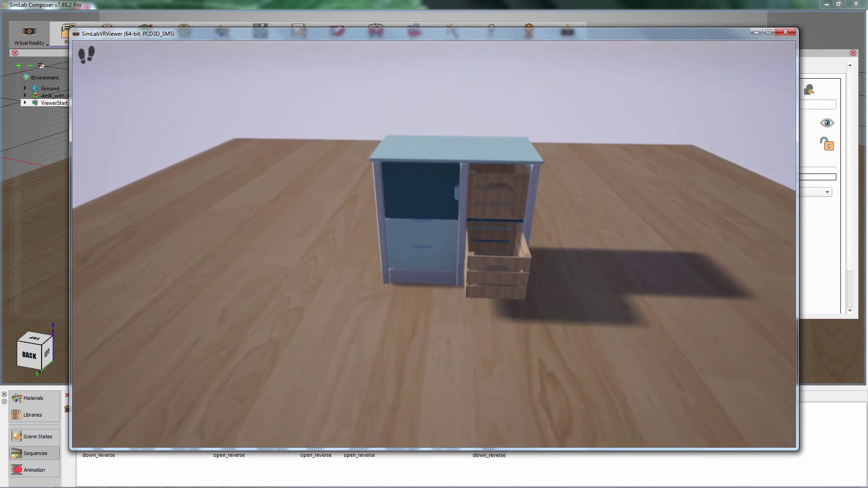